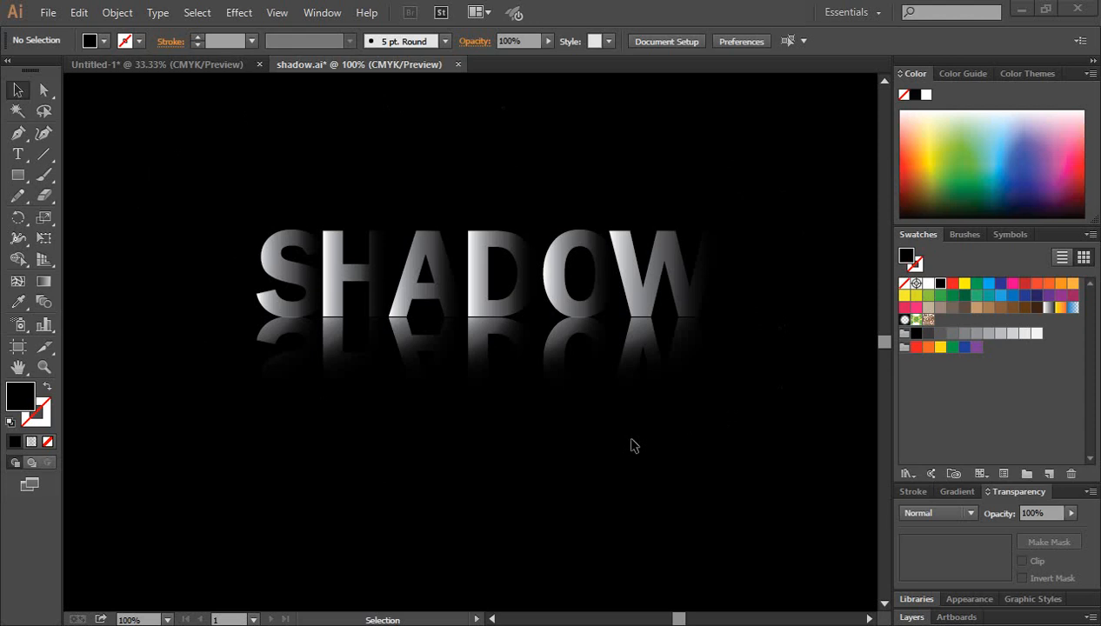
Delete the existing SHADOW lettering together with its reflection
scroll(634, 445, up, 1)
scroll(626, 461, down, 1)
click(525, 465)
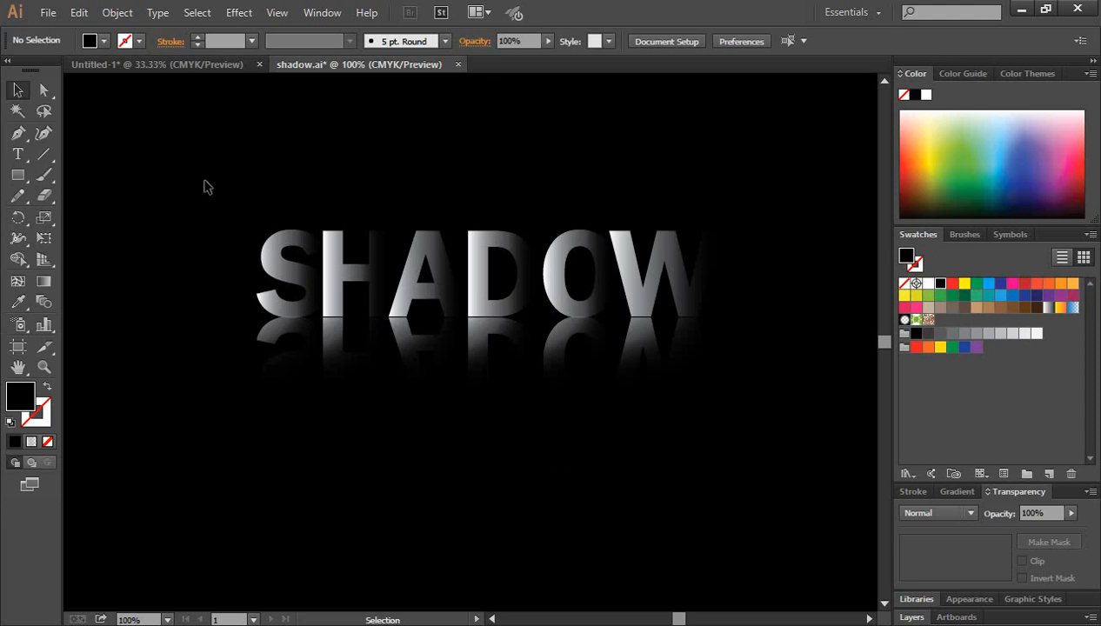
drag(191, 155, 818, 456)
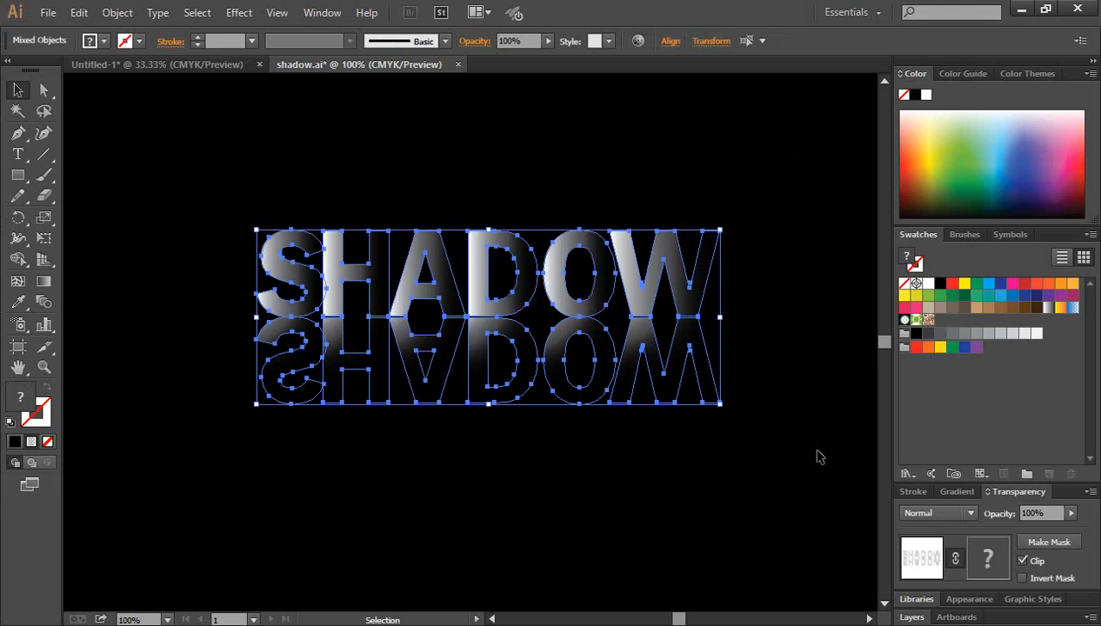
key(Delete)
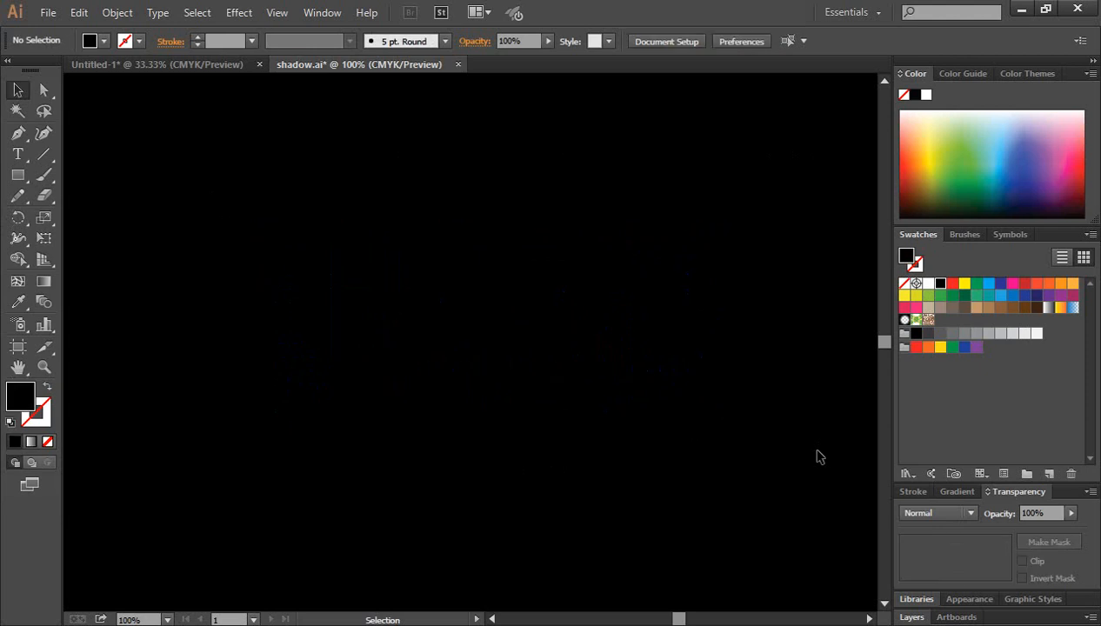
Delete the black background rectangle from the artboard
click(18, 154)
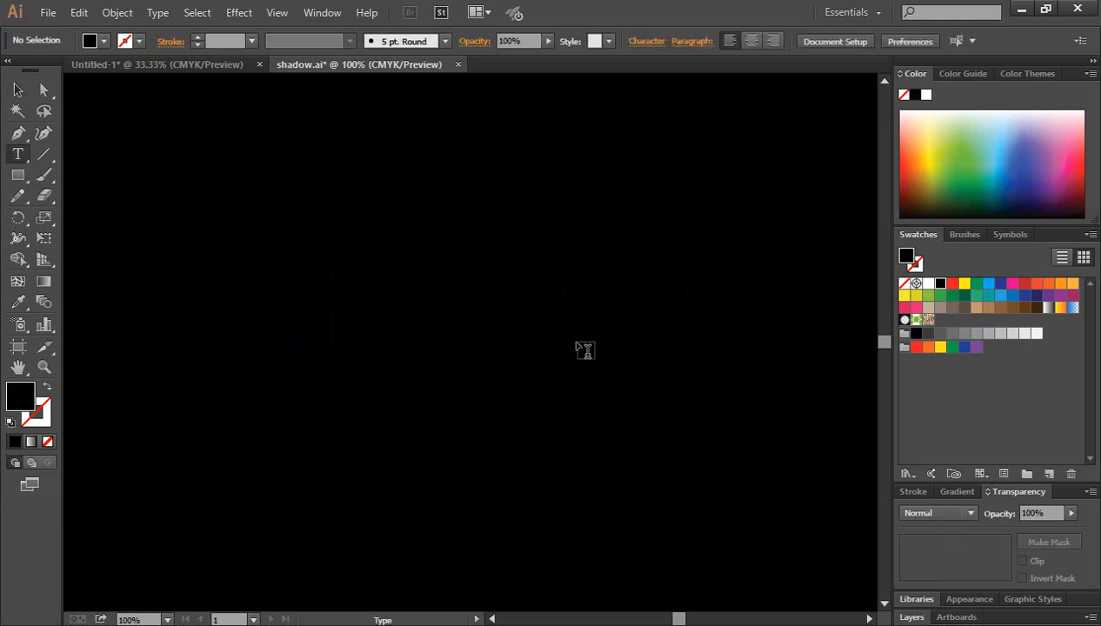
key(ctrl+minus)
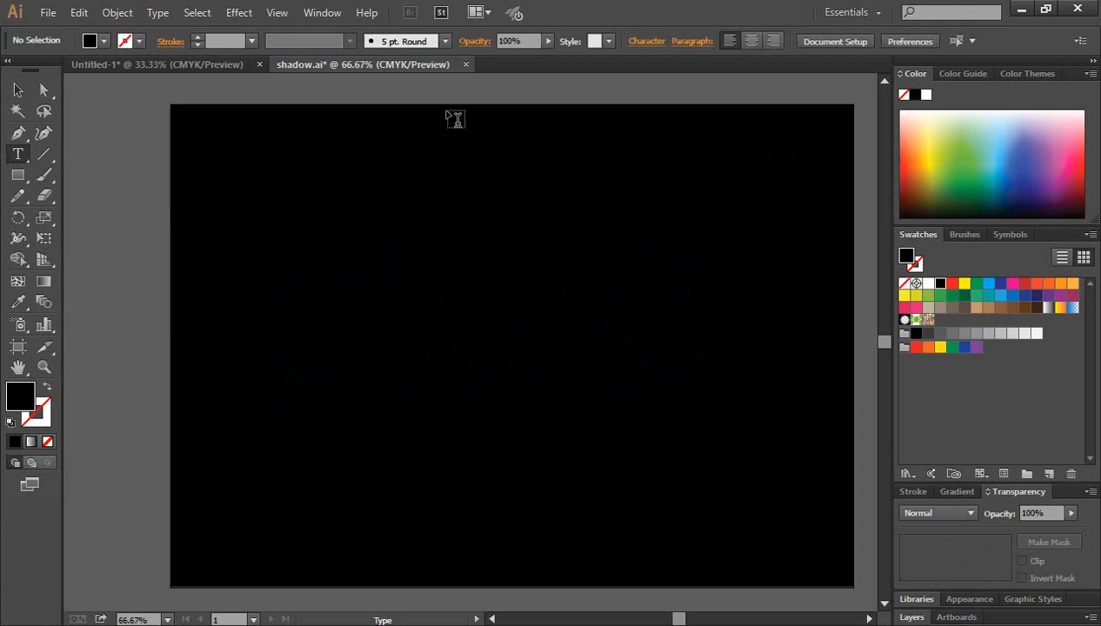
click(17, 89)
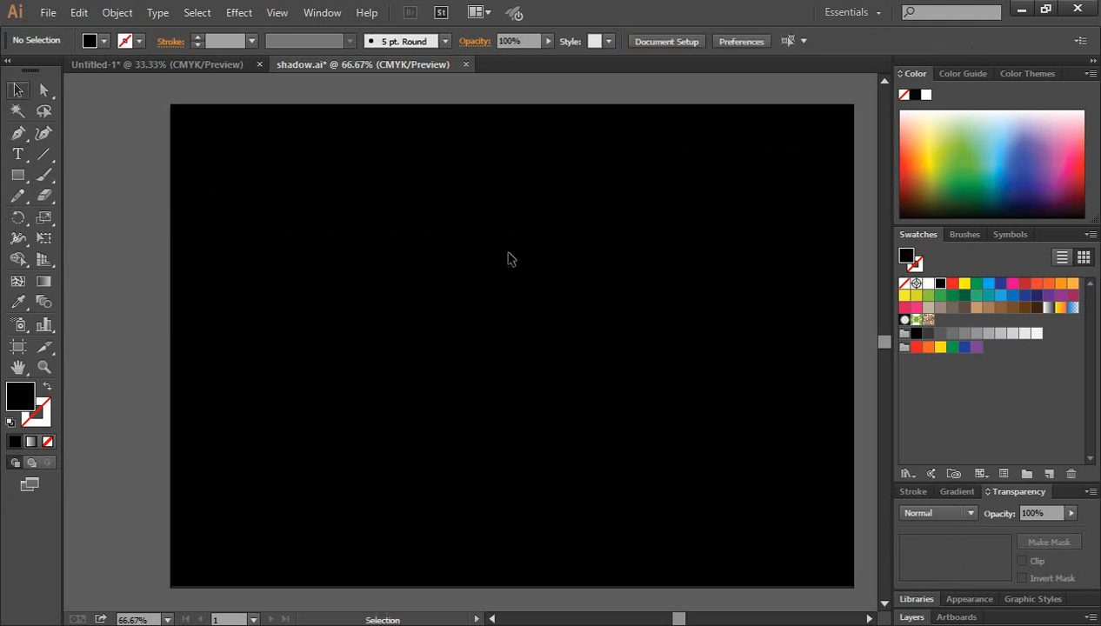
click(629, 389)
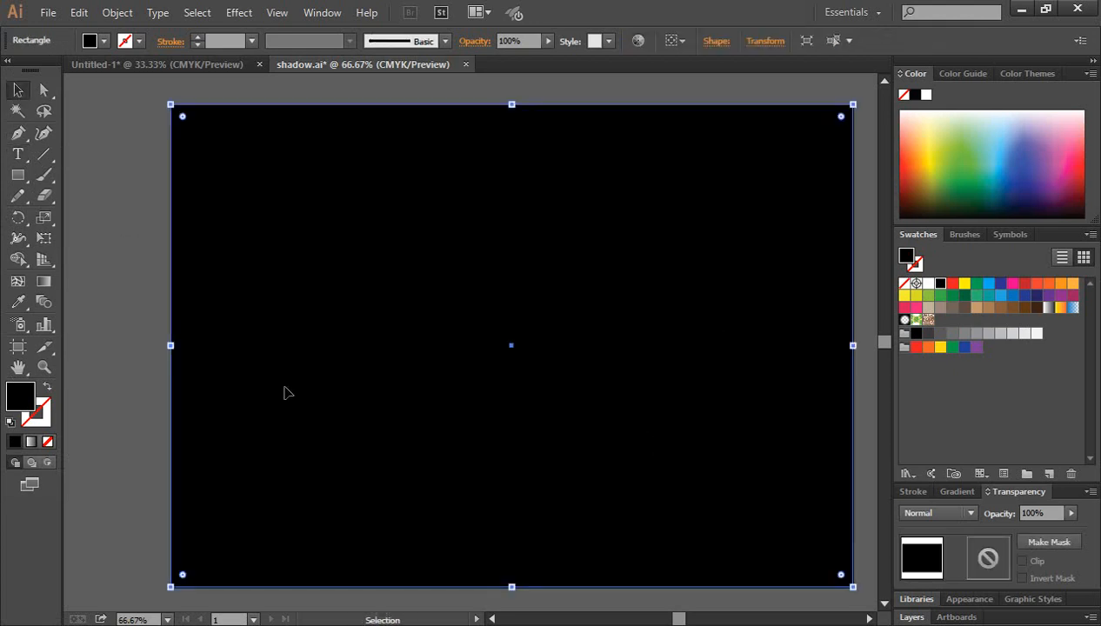
click(131, 291)
click(565, 380)
key(Delete)
Draw a black rectangle without a stroke that covers the whole artboard
click(16, 176)
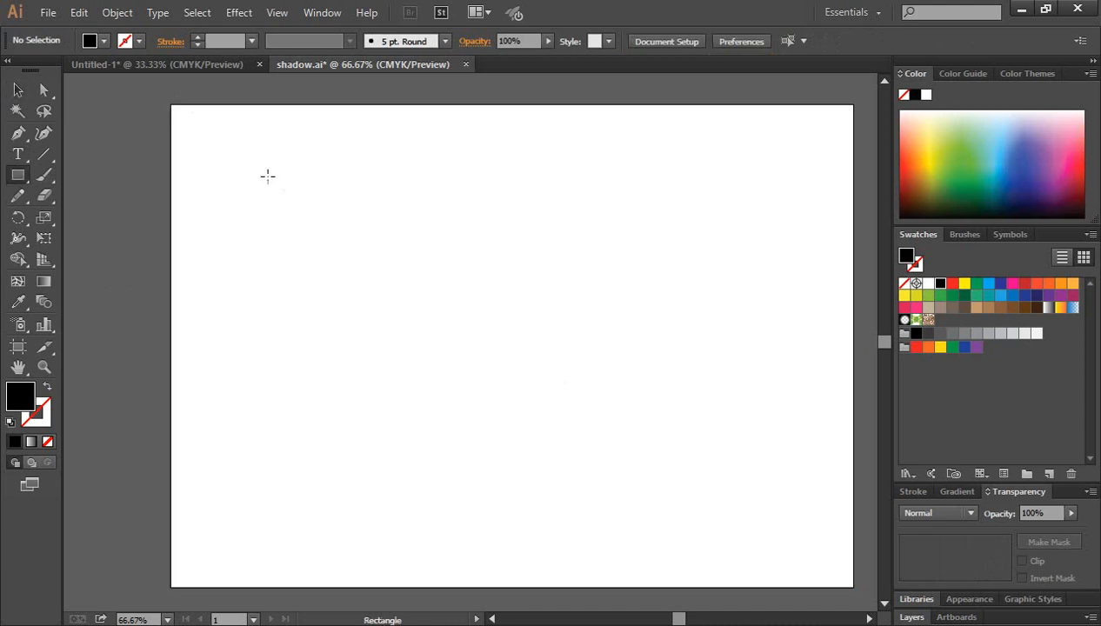
drag(172, 106, 857, 588)
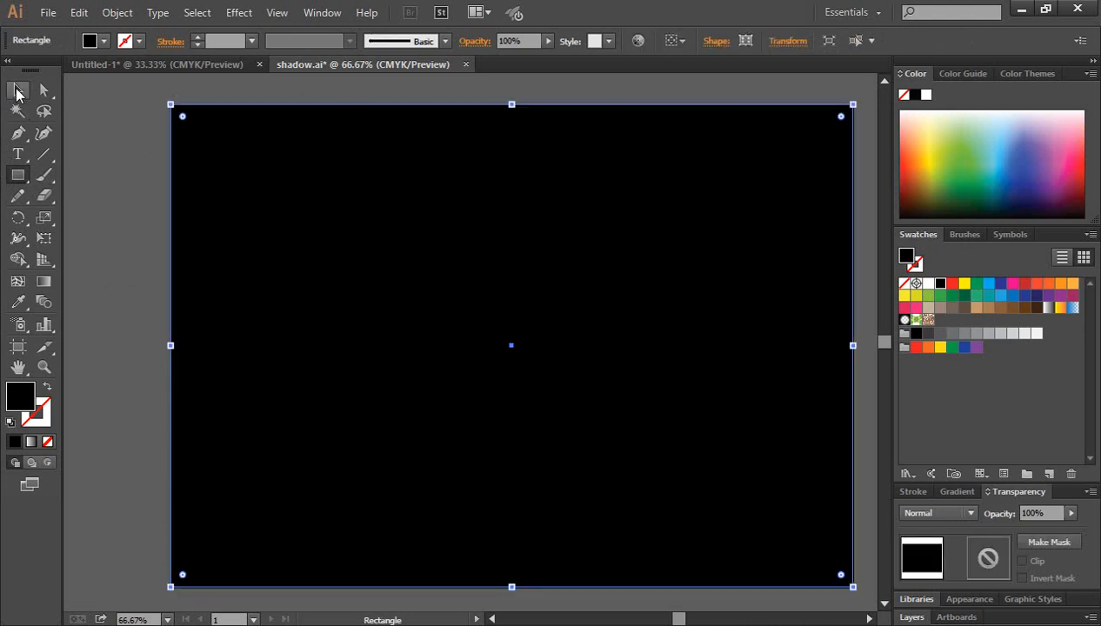
click(18, 90)
click(93, 140)
Try moving the background rectangle slightly, undo the move, and clear the selection
click(513, 297)
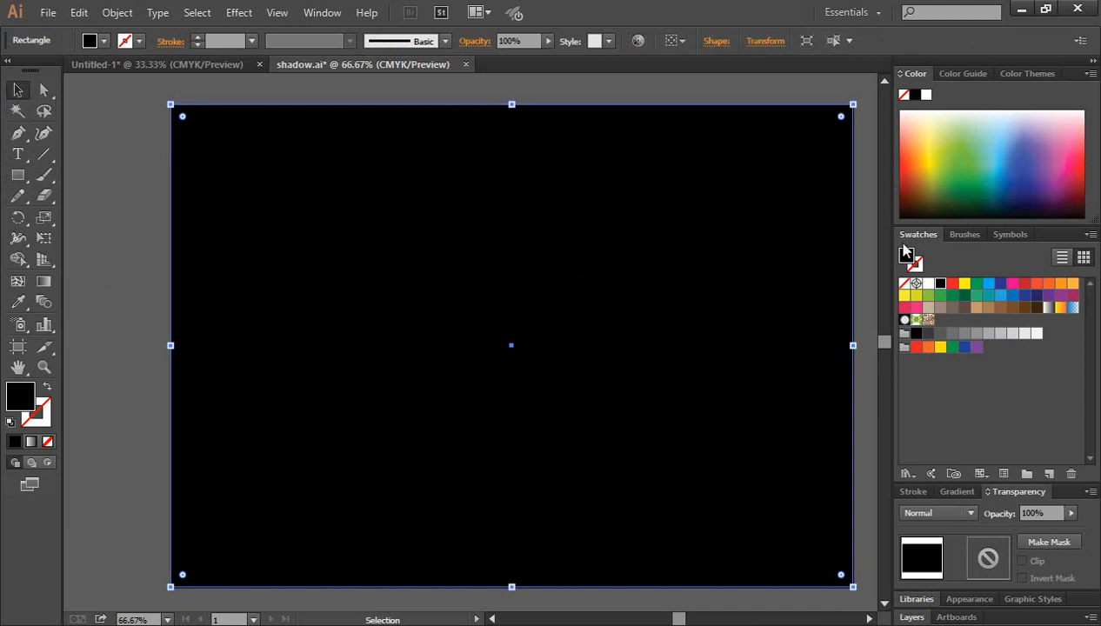
mouse_move(626, 281)
mouse_down()
mouse_move(570, 291)
mouse_move(643, 281)
mouse_up()
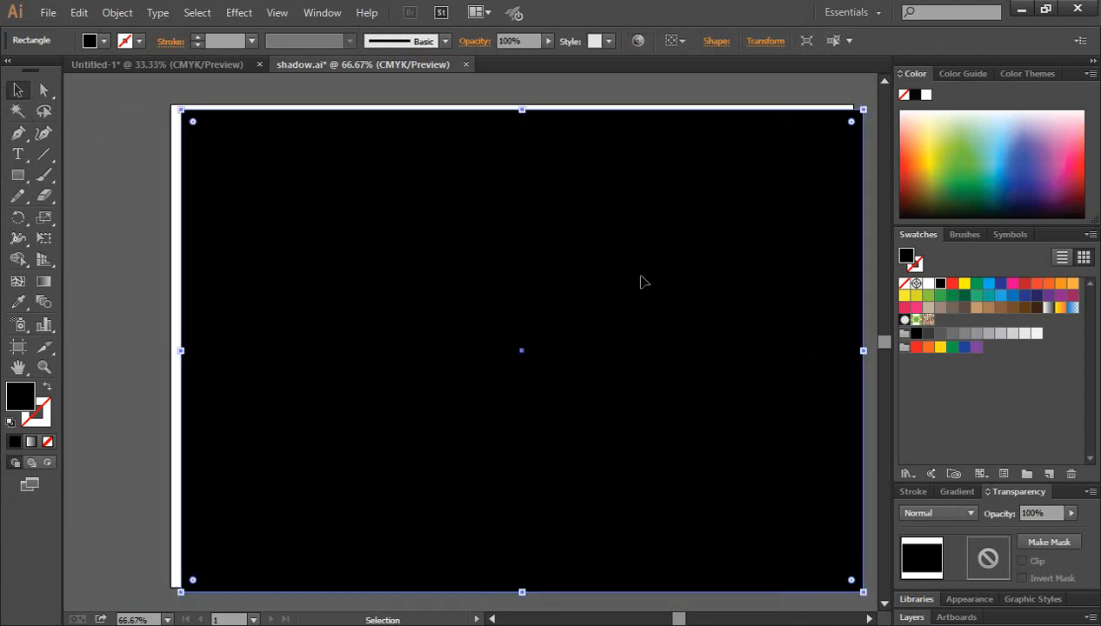
key(ctrl+z)
key(ctrl+z)
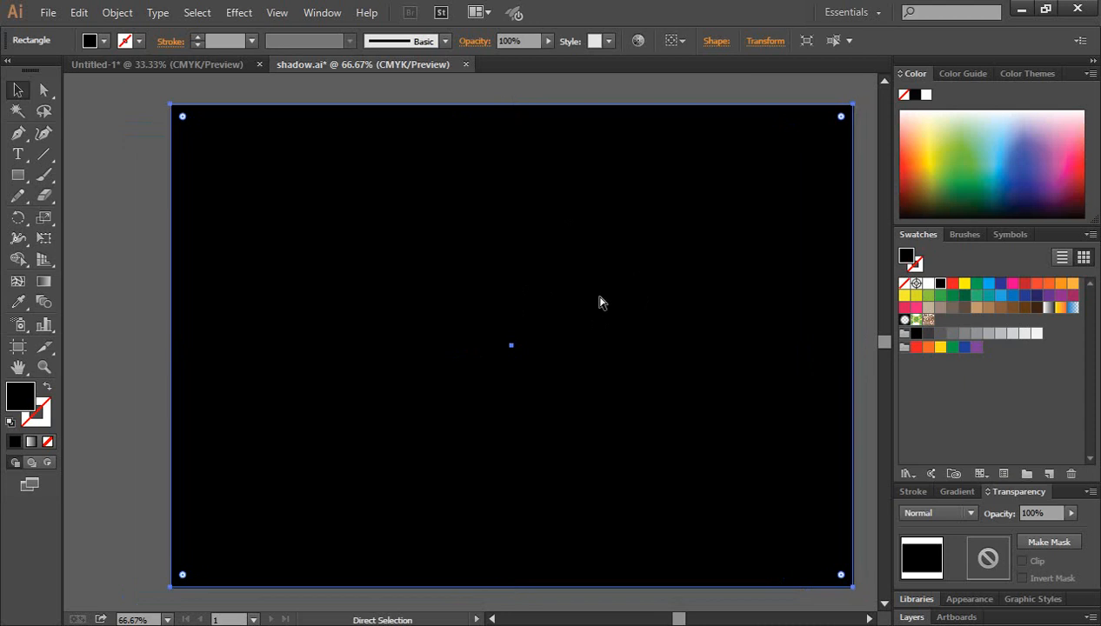
key(ctrl+shift+a)
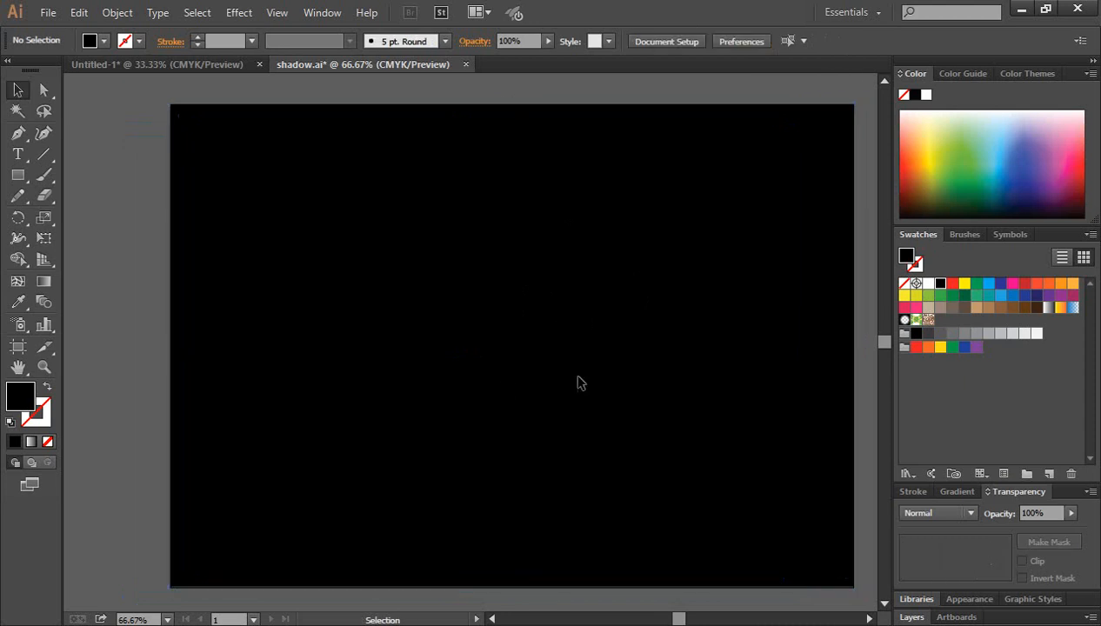
Start a line of point text on the black background, set in Franklin Gothic Book at 72 pt
ctrl+click(534, 347)
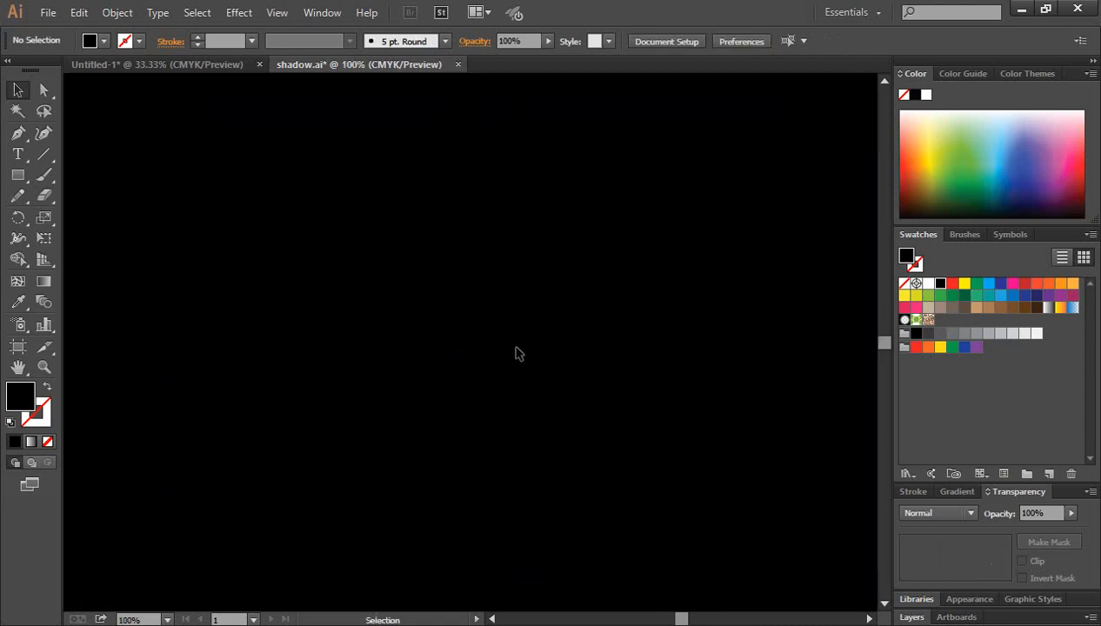
click(17, 154)
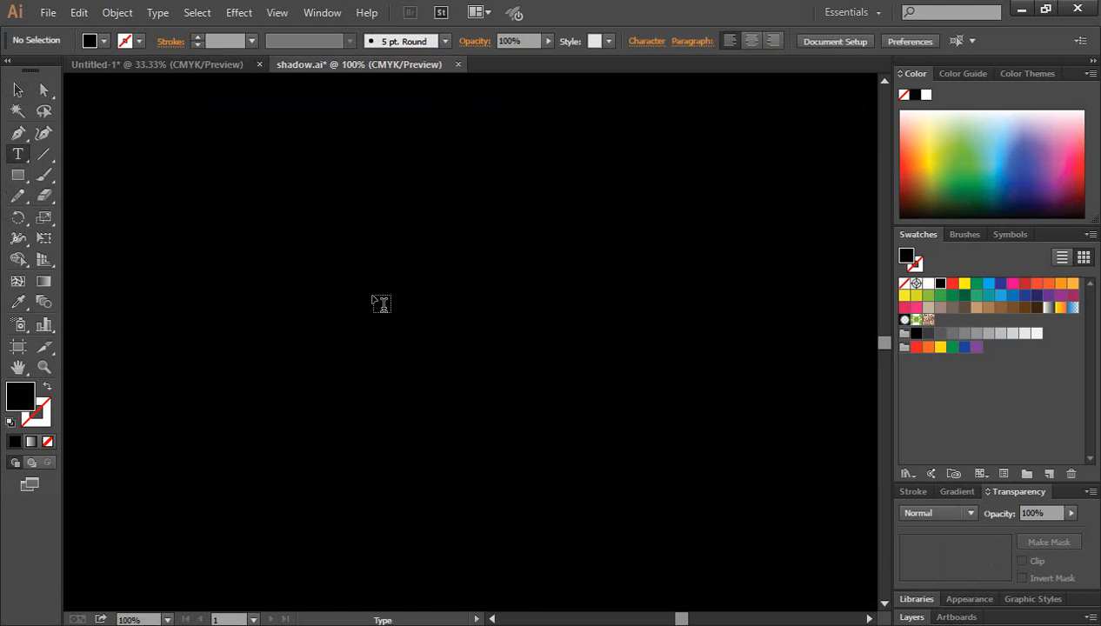
click(381, 303)
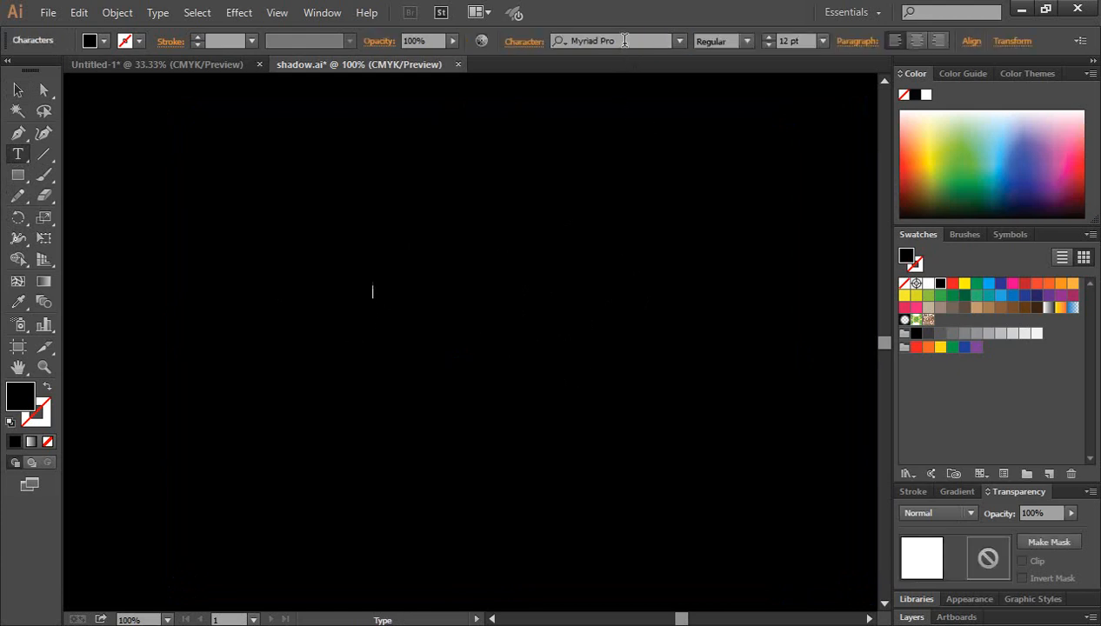
click(624, 40)
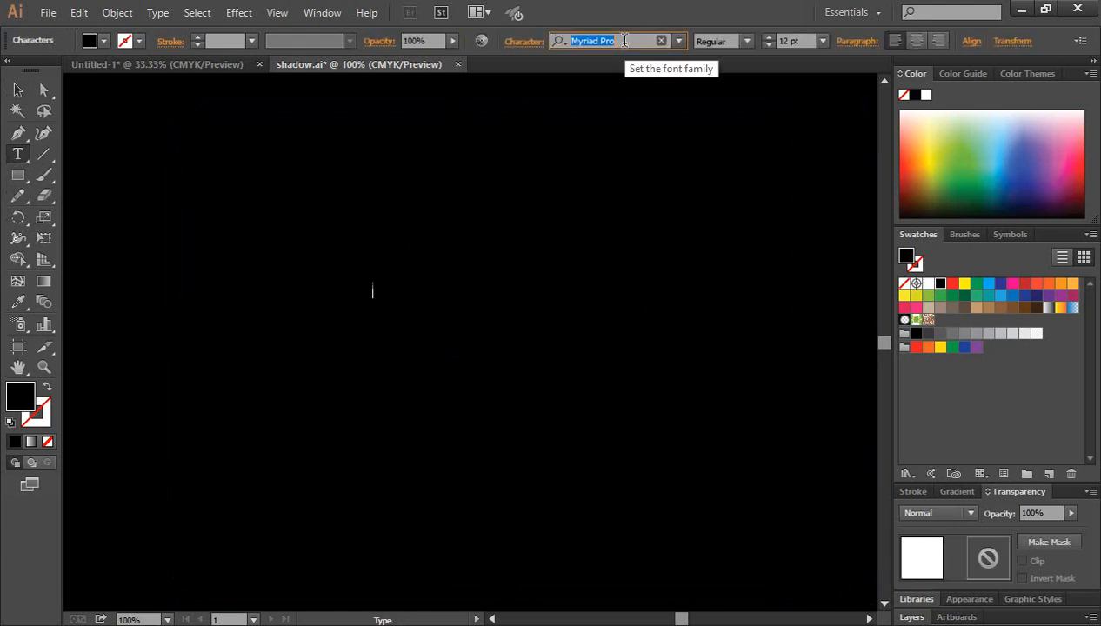
text(fr)
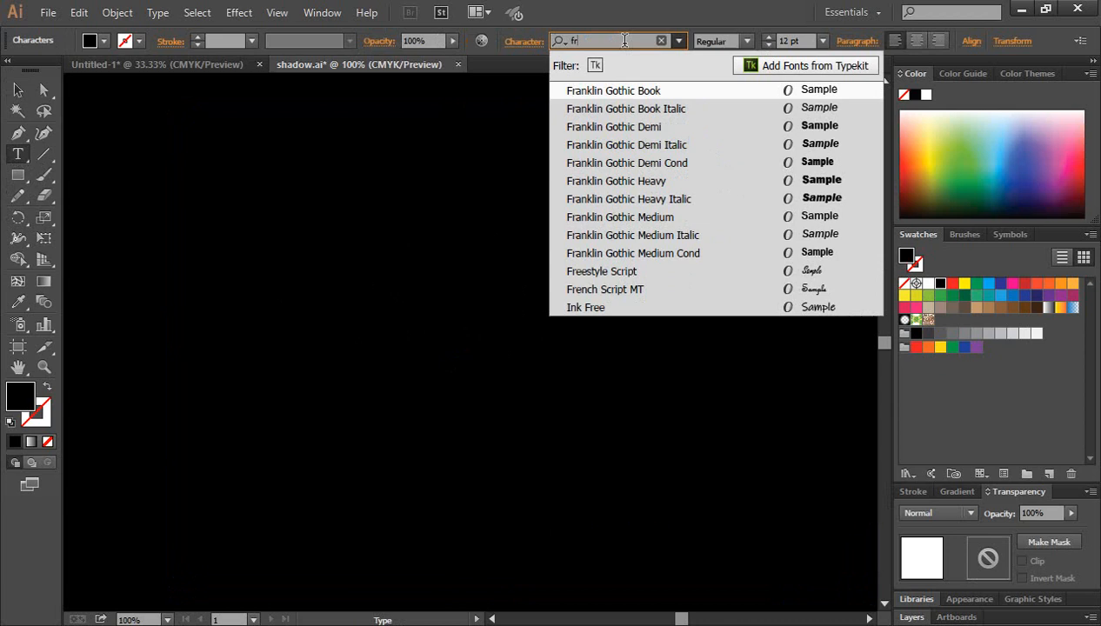
click(619, 92)
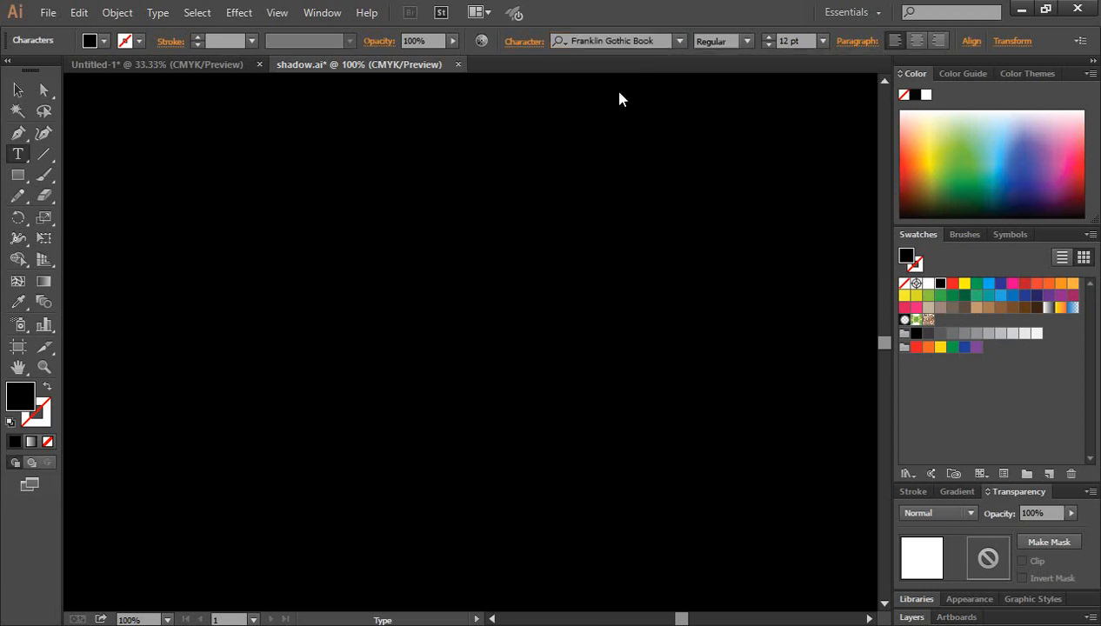
click(823, 40)
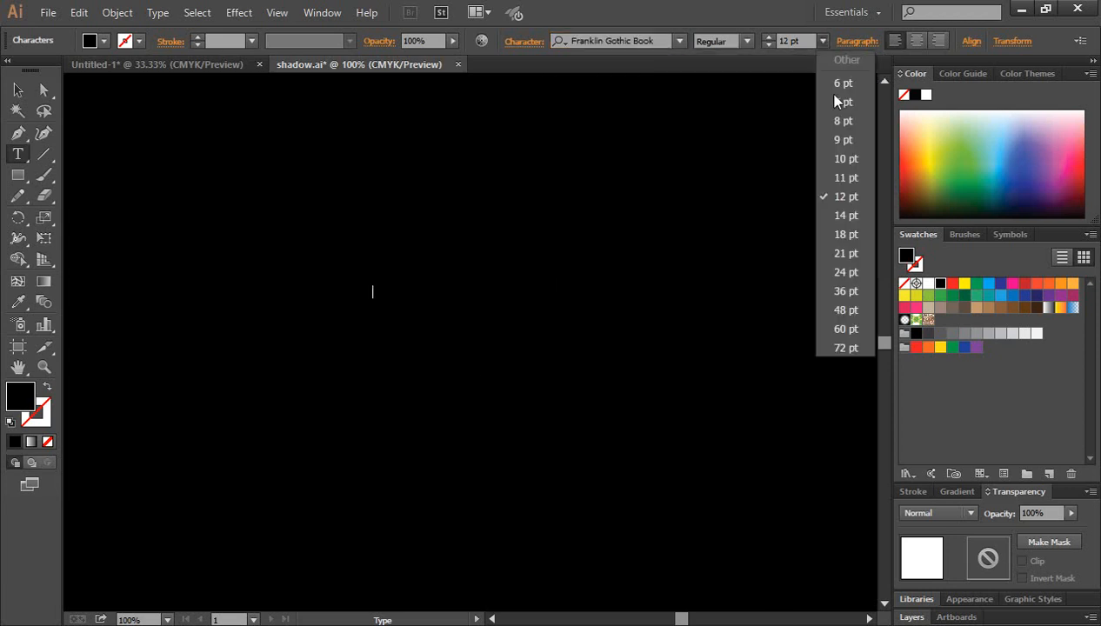
click(842, 348)
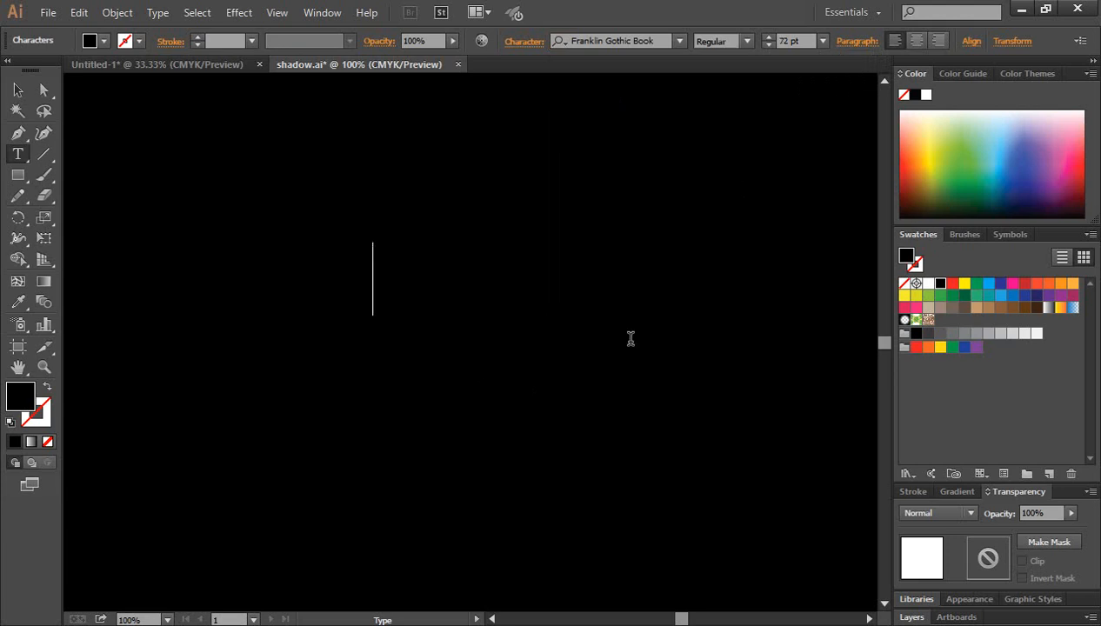
Enter the word SHADOW in the text line and fill it with white
text(SHADOW)
drag(638, 280, 157, 285)
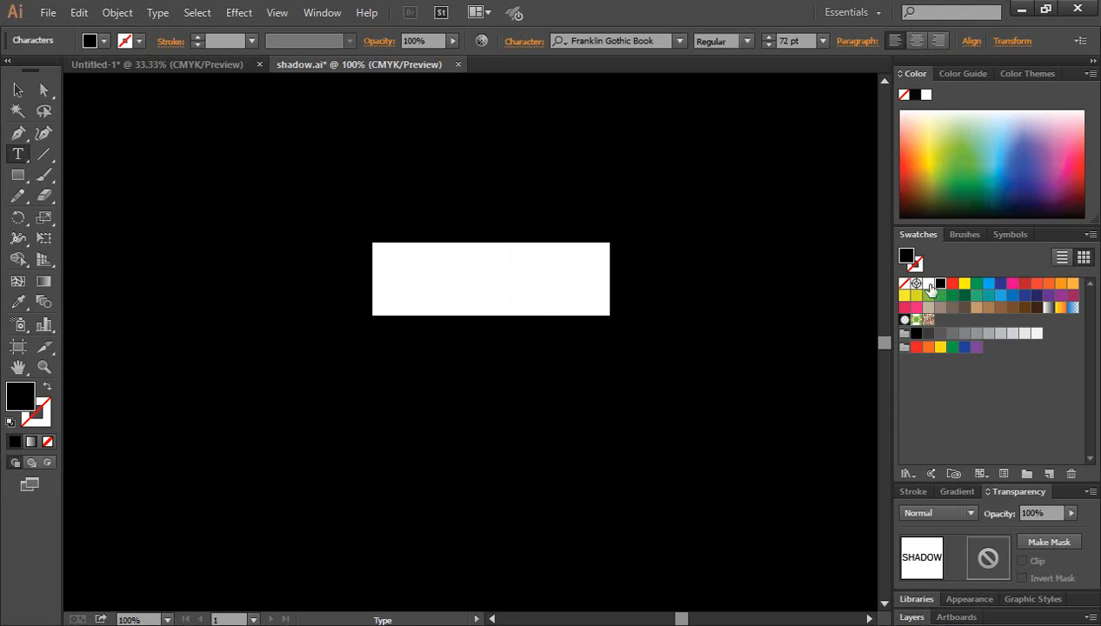
click(928, 284)
click(18, 89)
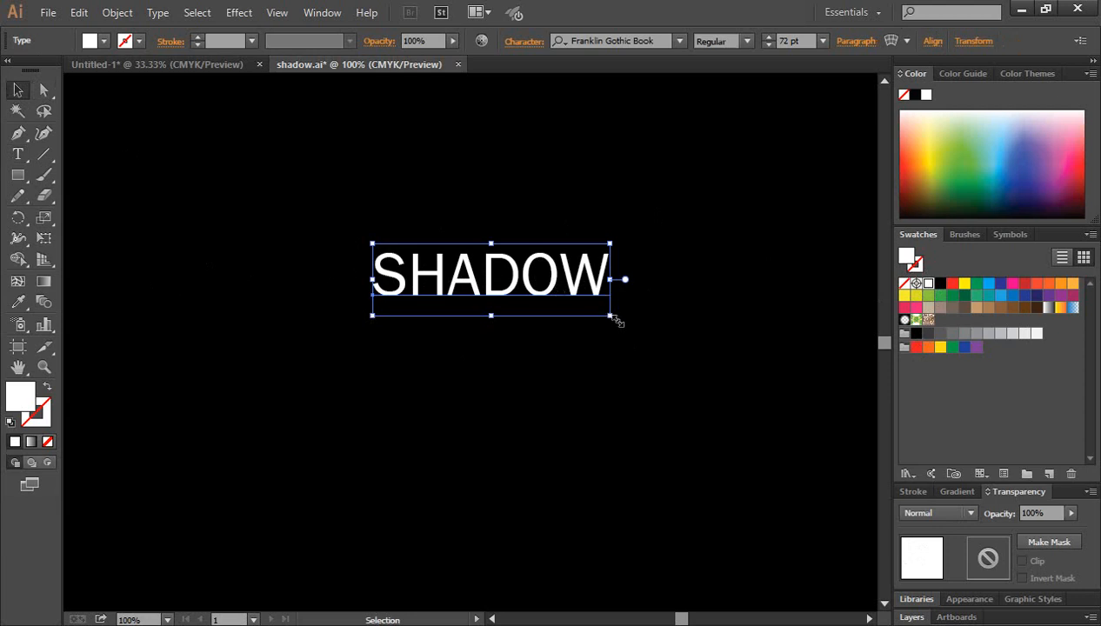
Scale the SHADOW text up to about 128 pt and reposition it near the middle of the artboard
drag(610, 317, 702, 344)
drag(550, 288, 519, 308)
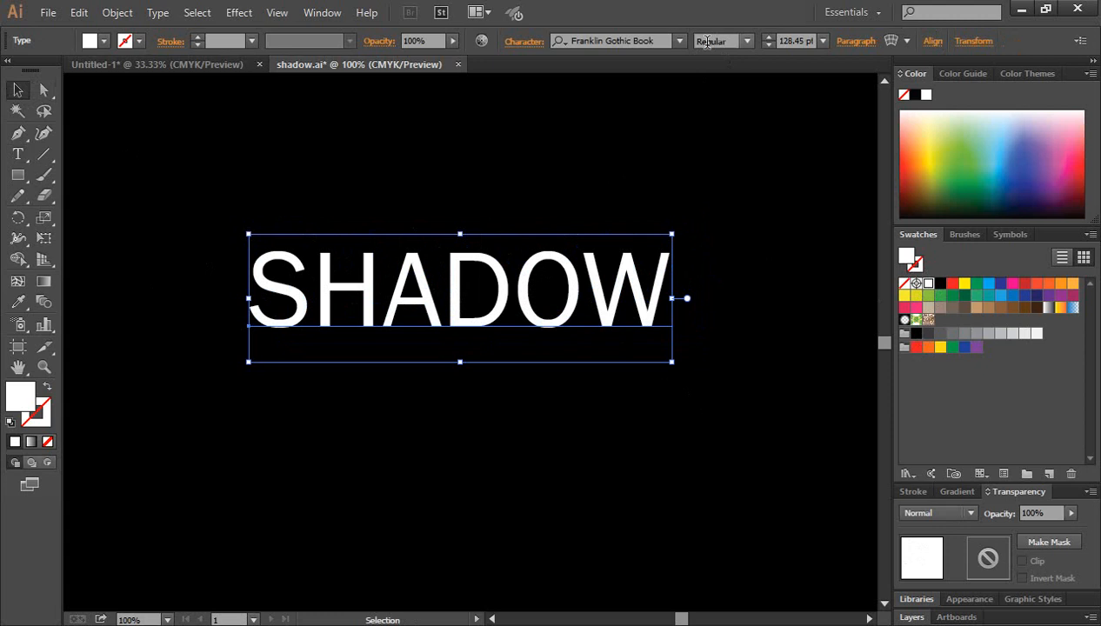
Change the SHADOW text's font to Franklin Gothic Heavy and move the text slightly higher on the artboard
click(743, 41)
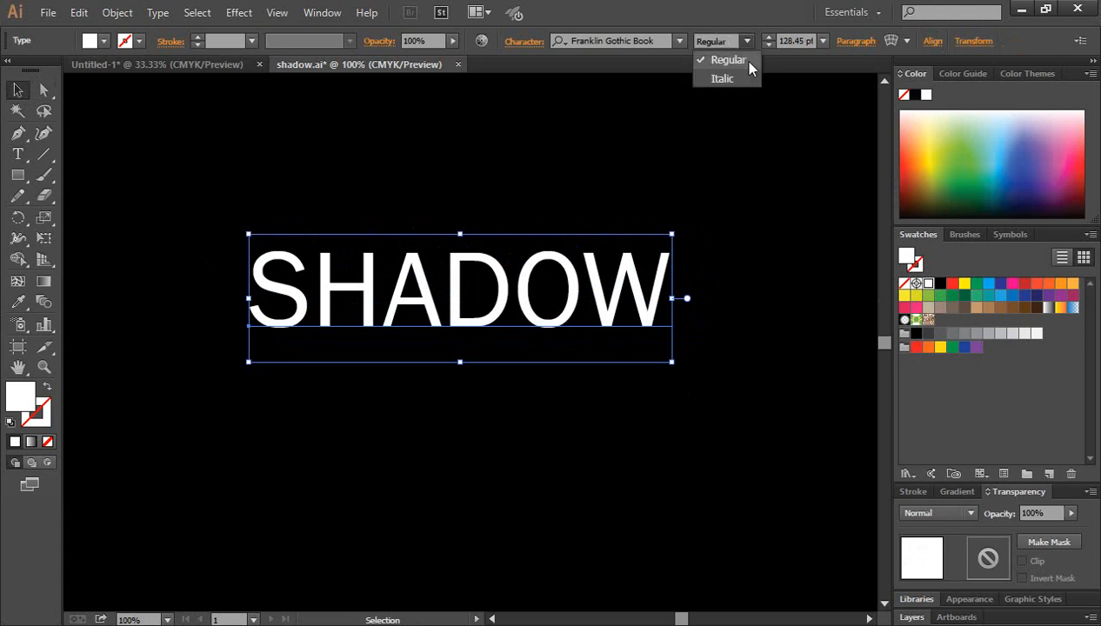
click(653, 100)
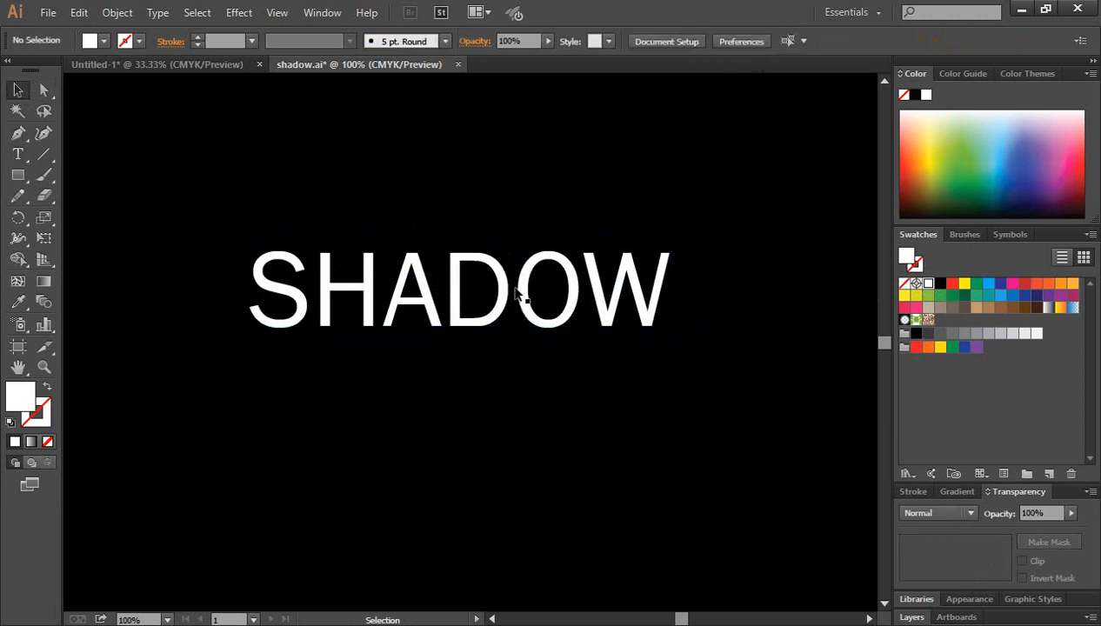
click(522, 291)
click(666, 376)
click(533, 290)
click(652, 41)
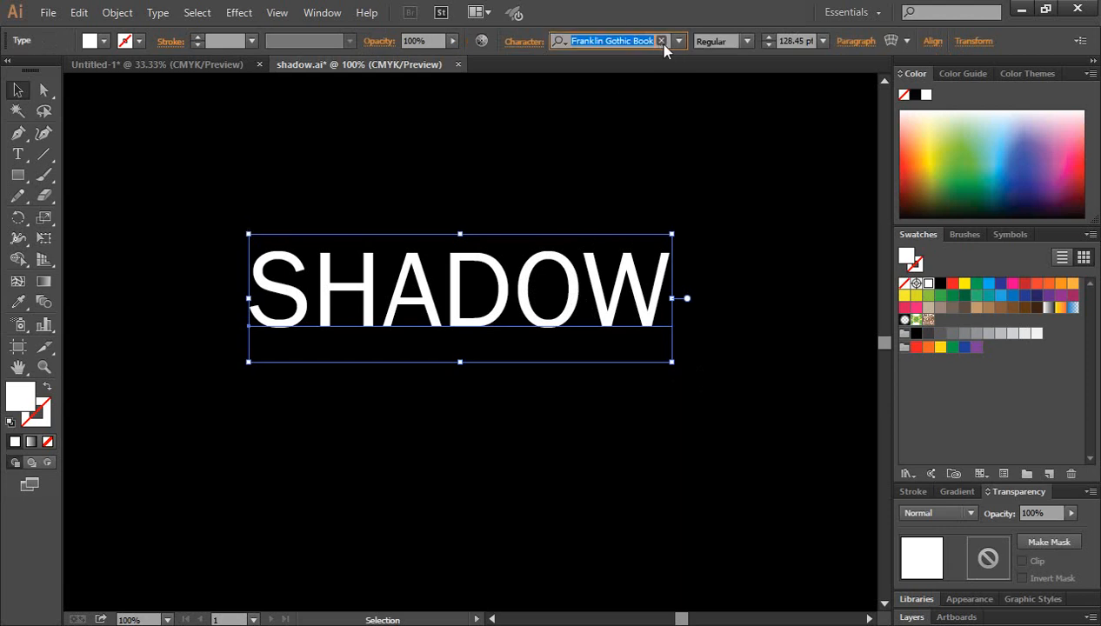
click(679, 41)
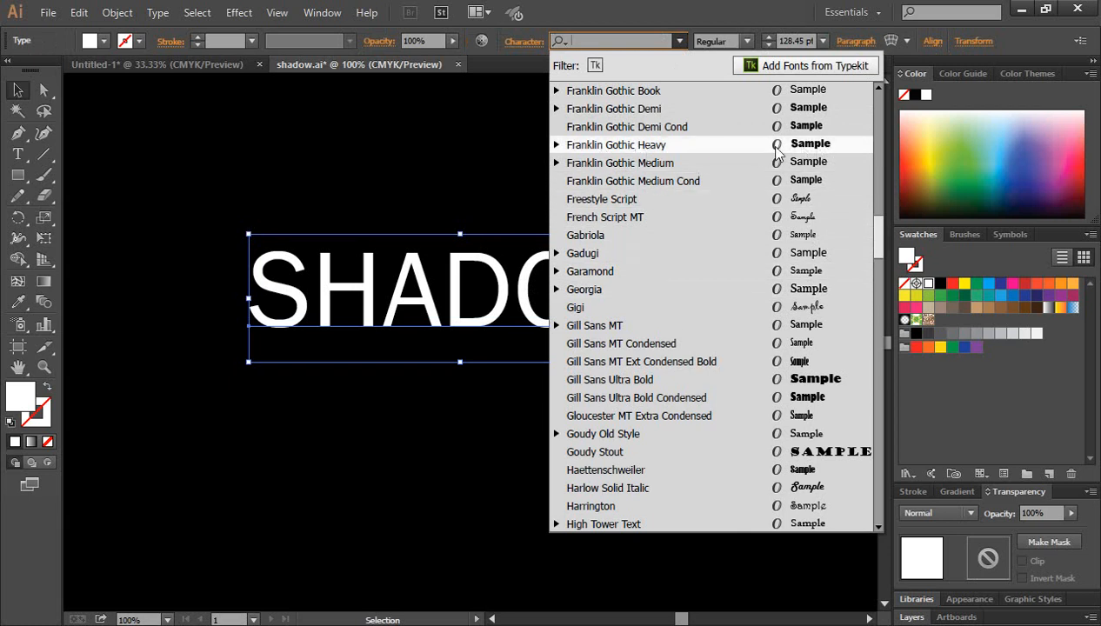
click(615, 145)
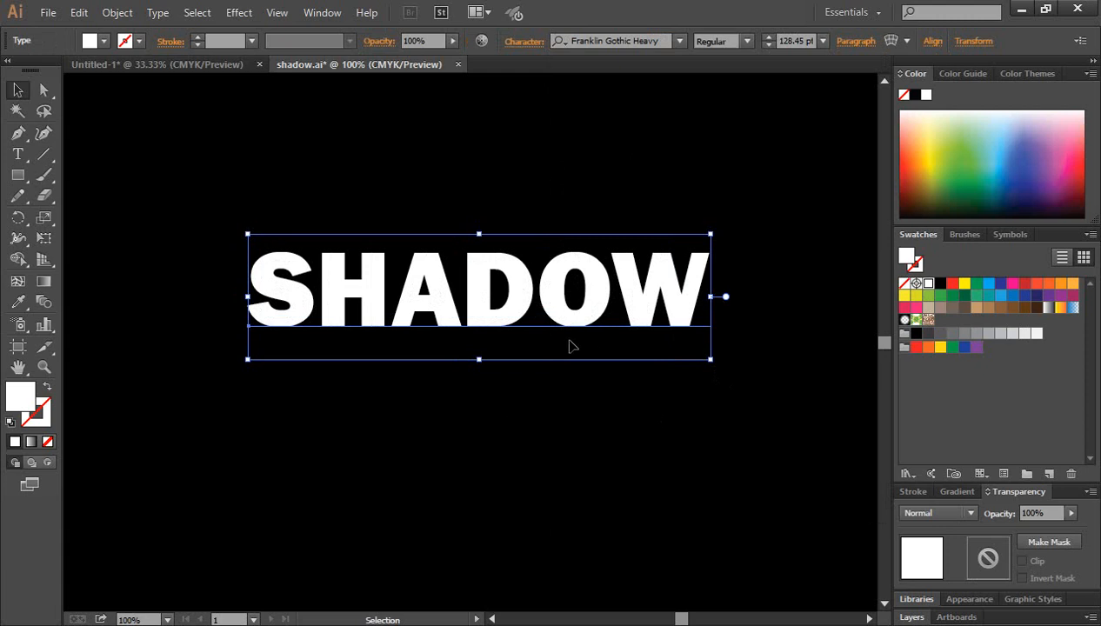
drag(439, 301, 423, 270)
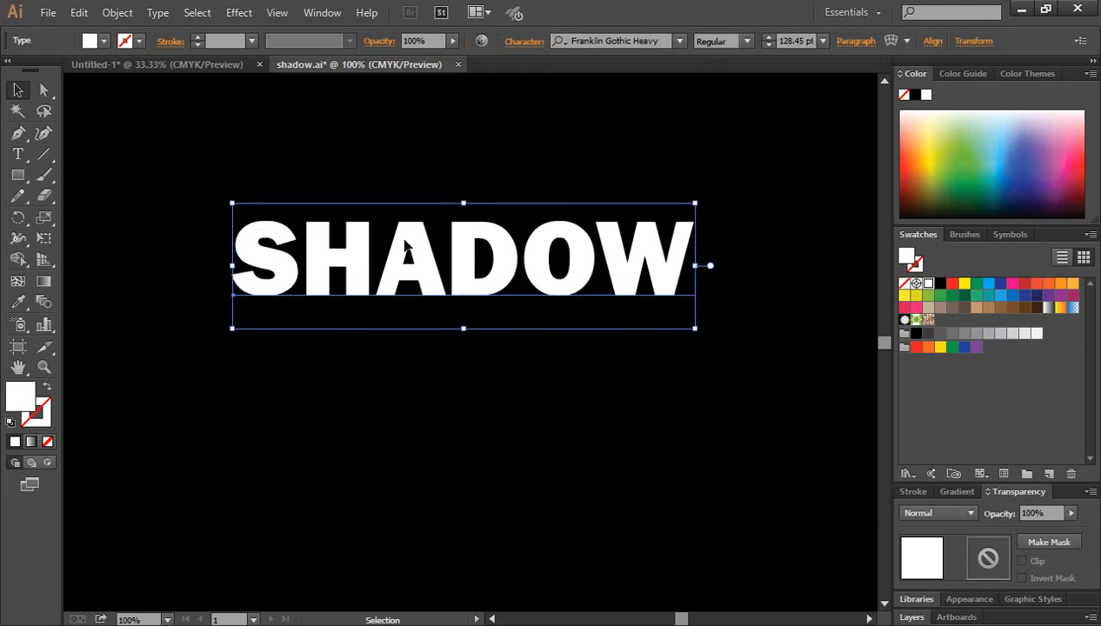
Convert the SHADOW text to outlines
right_click(404, 239)
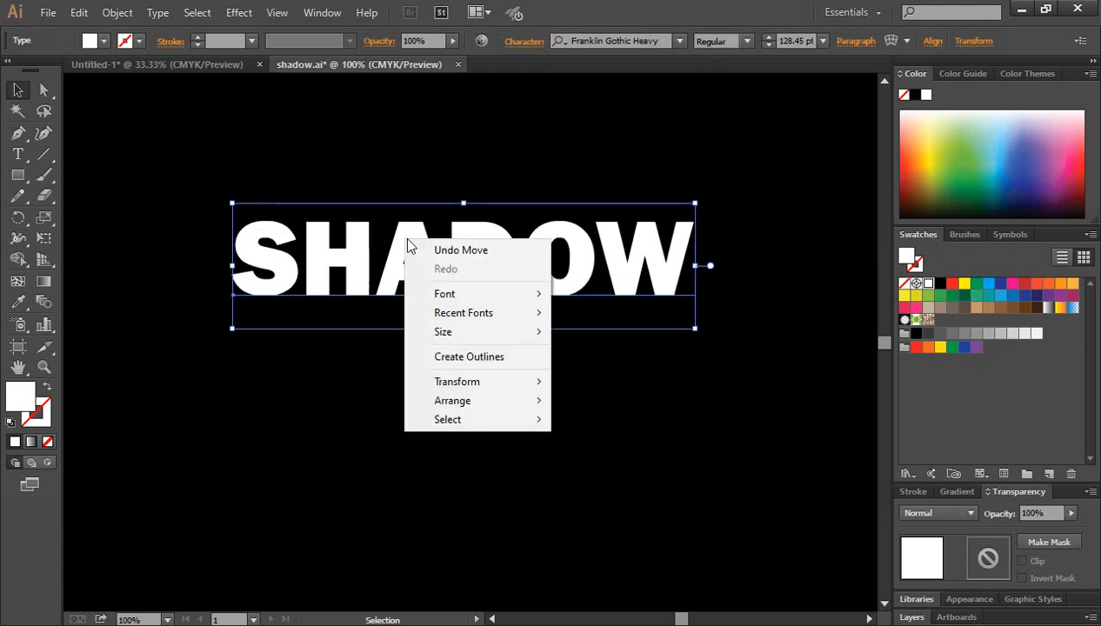
click(478, 357)
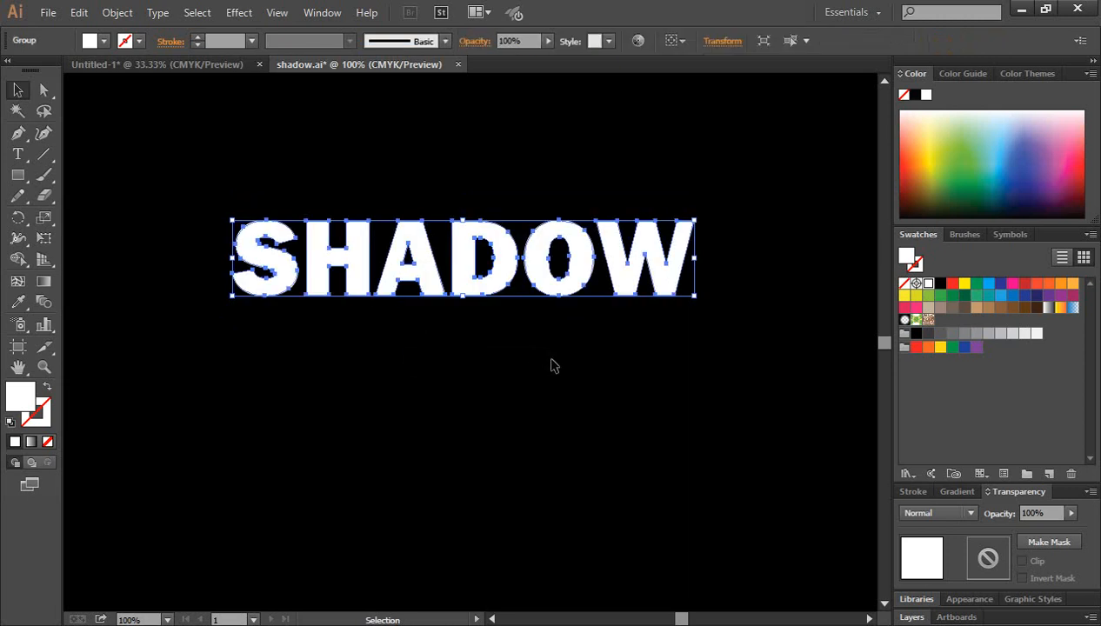
click(548, 364)
Apply a linear white-to-black gradient fill at 0° to the outlined SHADOW letters
drag(199, 208, 715, 288)
click(959, 492)
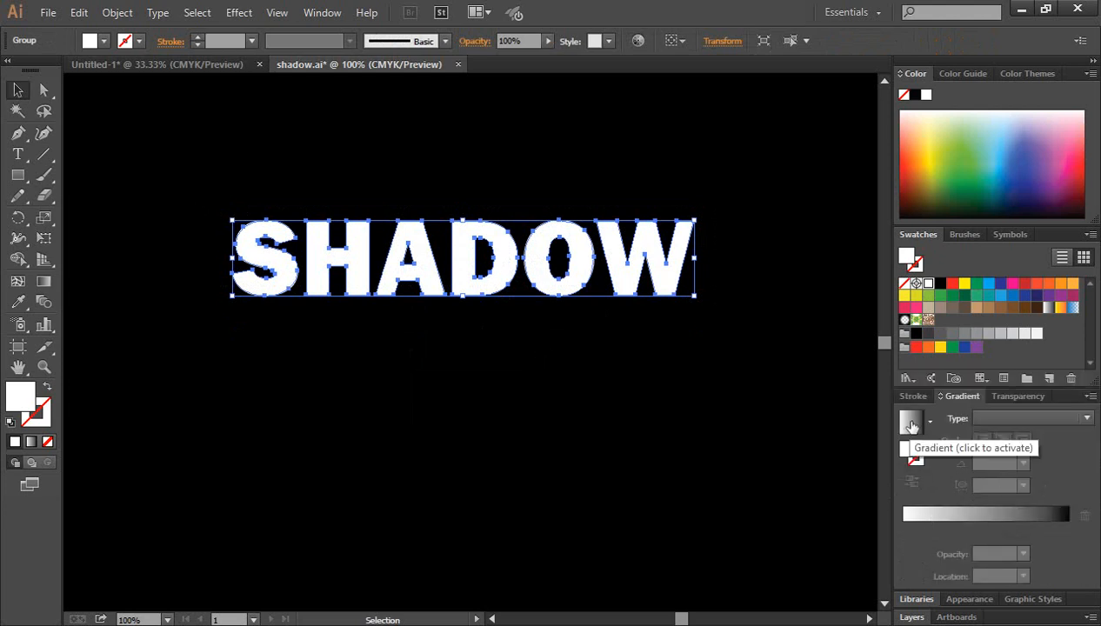
click(911, 423)
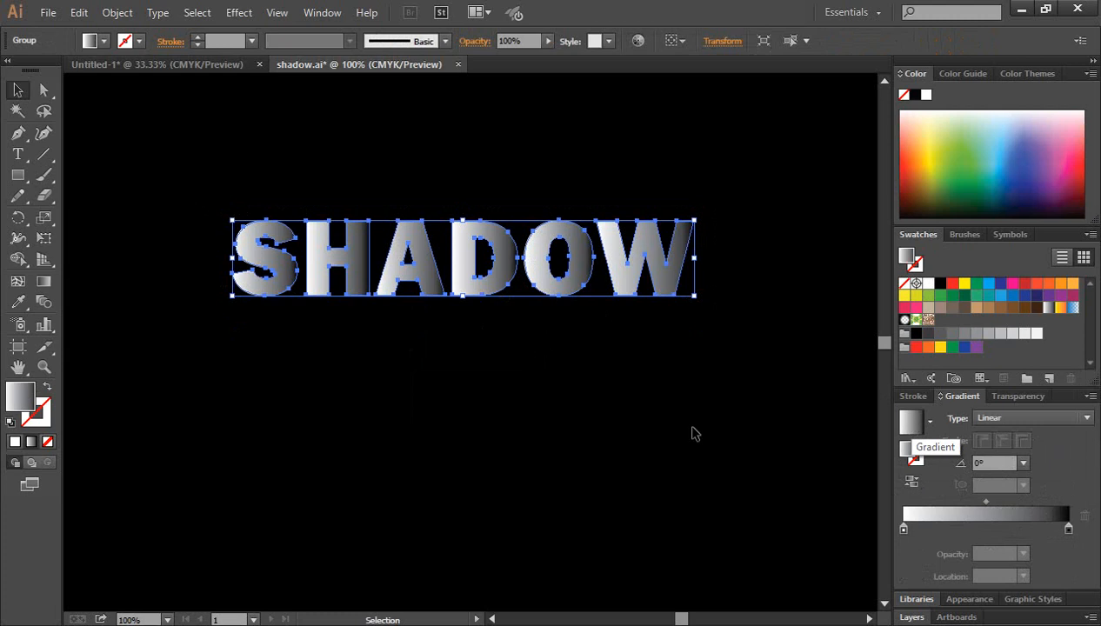
click(557, 357)
click(470, 280)
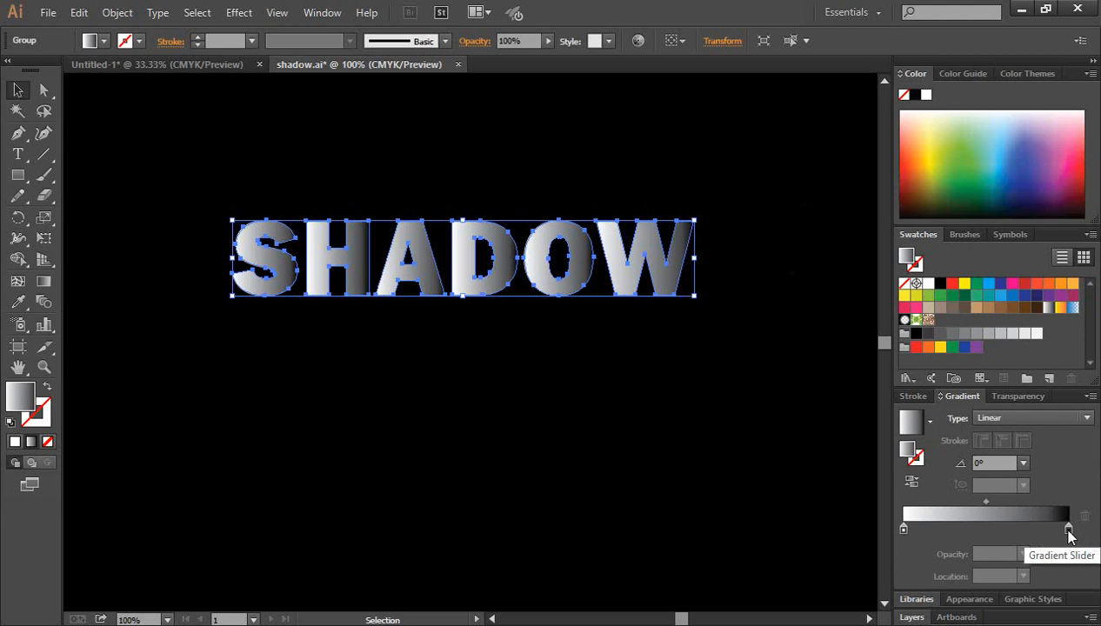
Set the black gradient stop's opacity to 0% and shift the gradient midpoint to about 41%
double_click(1069, 531)
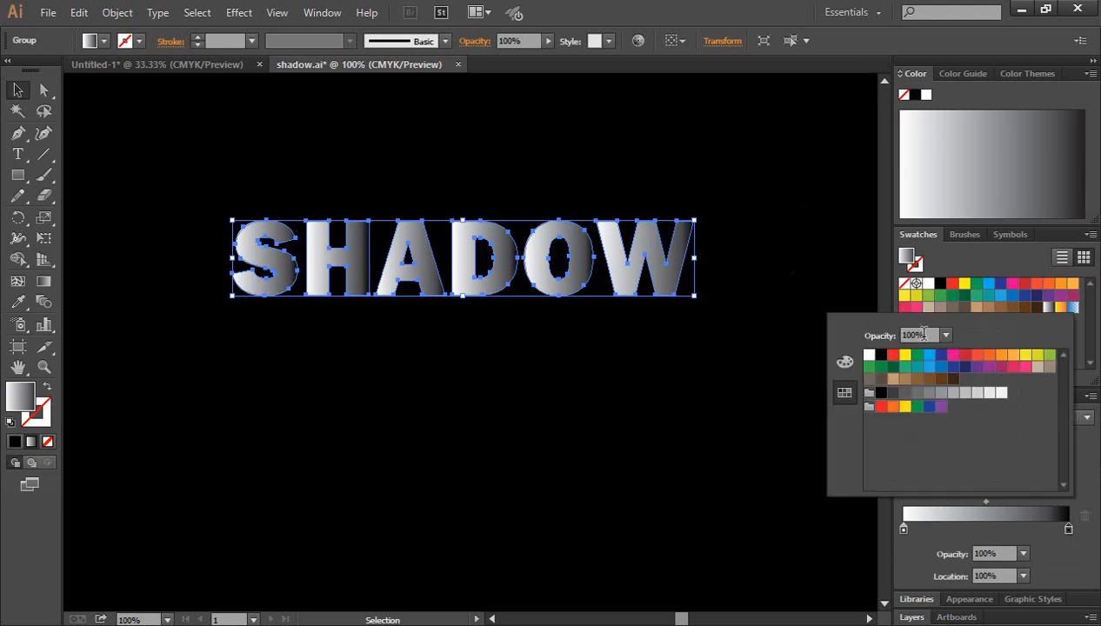
click(1041, 536)
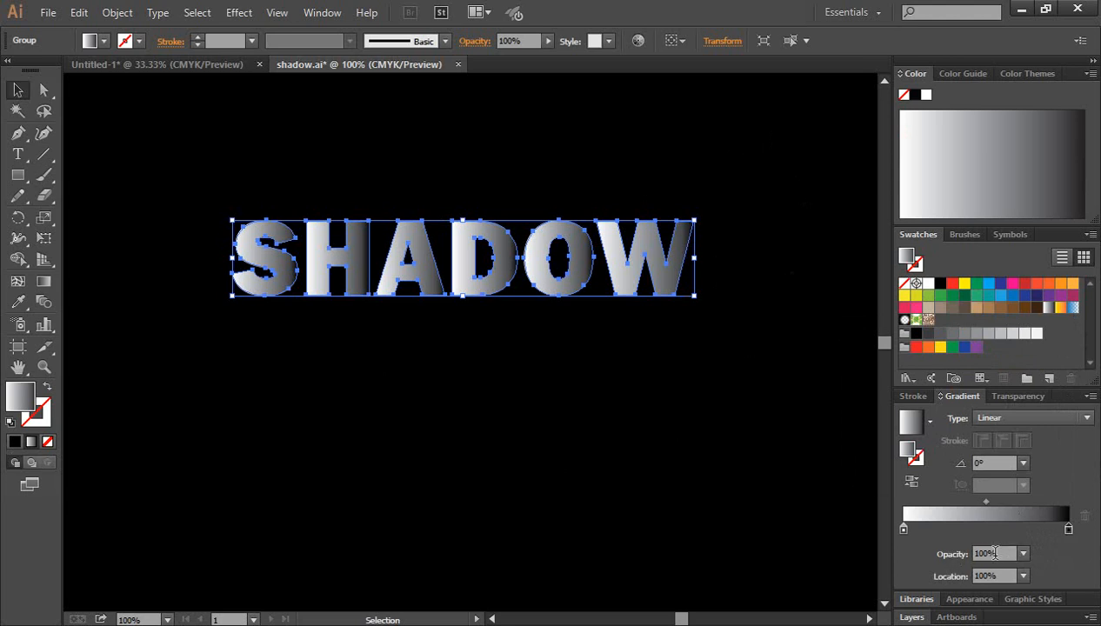
click(1023, 554)
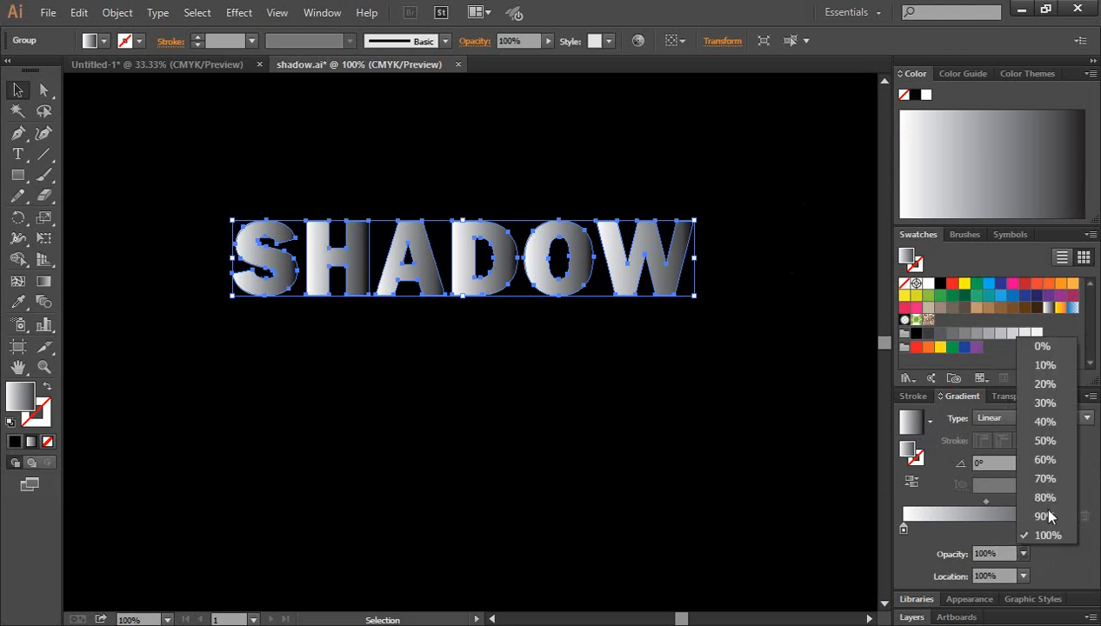
click(1045, 350)
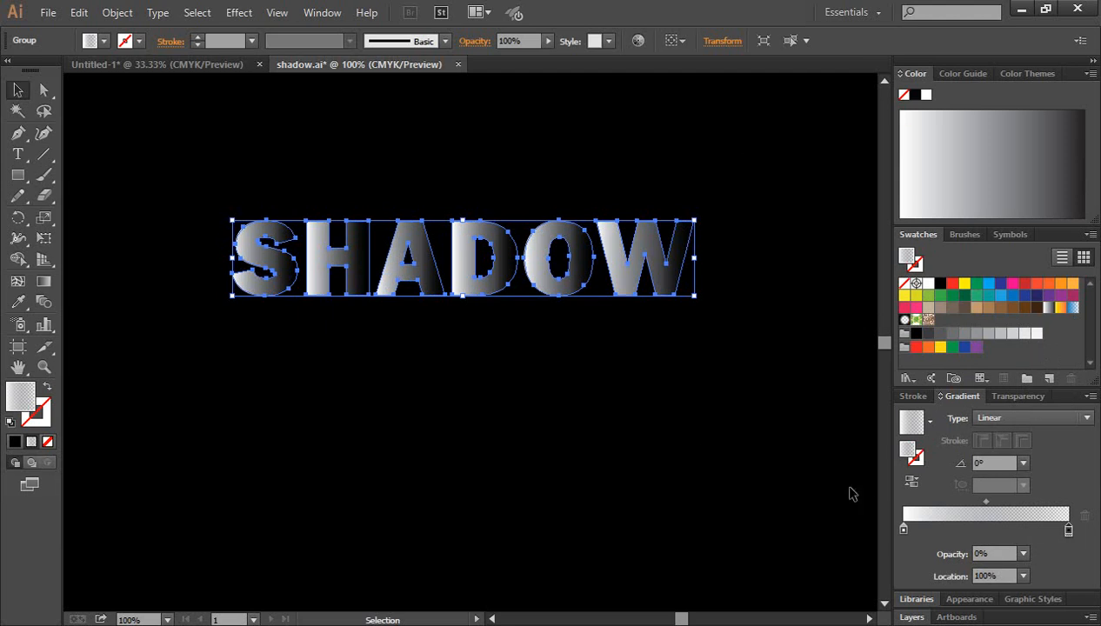
drag(986, 507, 975, 506)
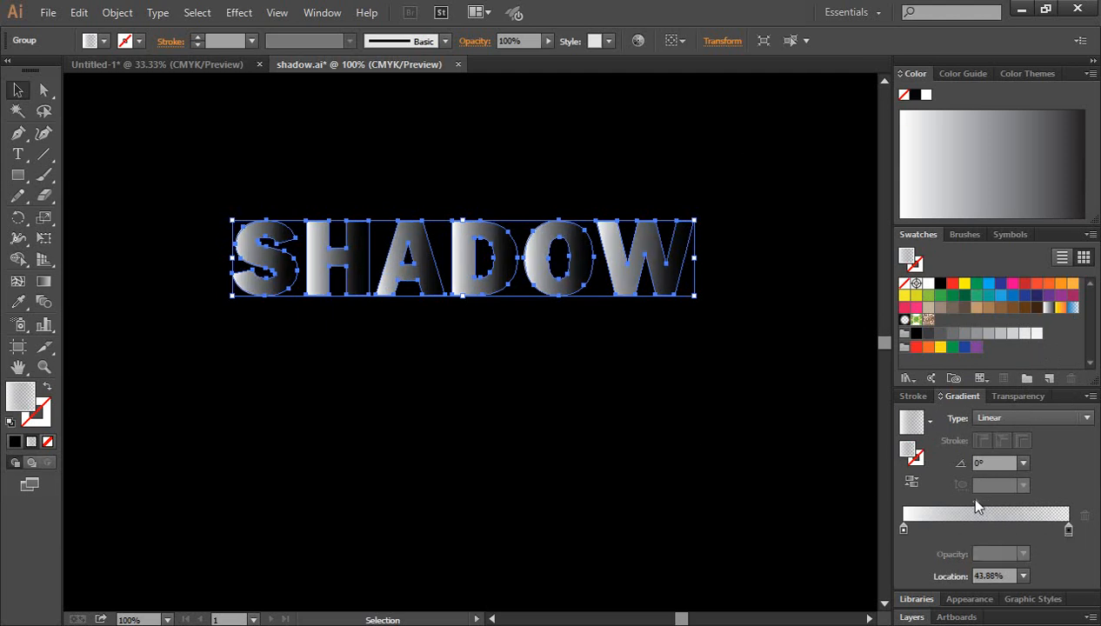
click(687, 428)
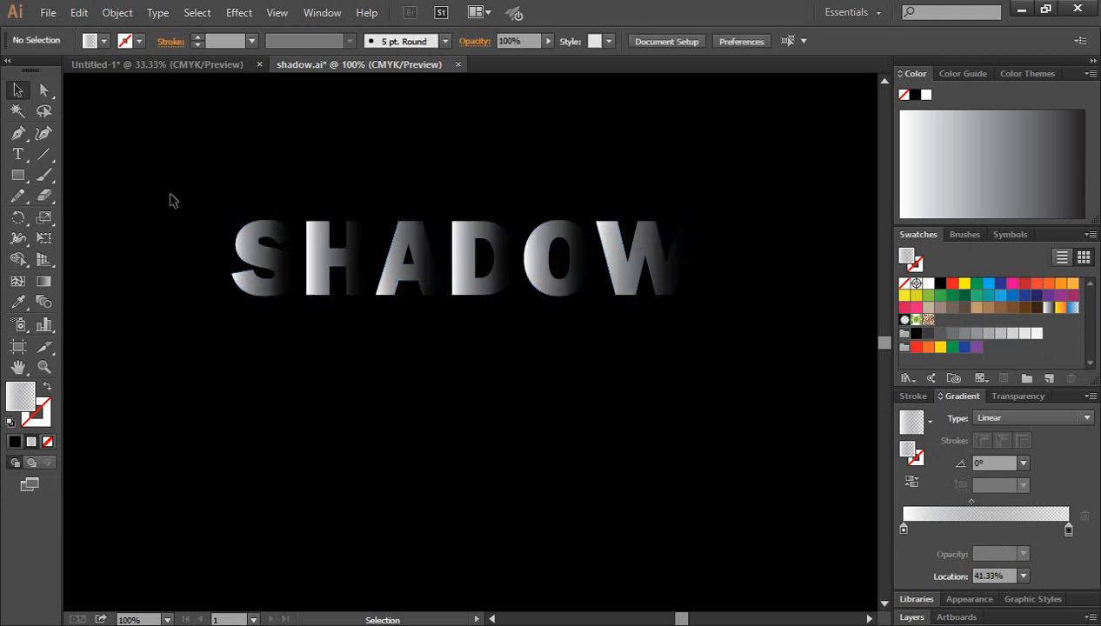
Ungroup the outlined SHADOW text into separate letters
drag(171, 191, 689, 295)
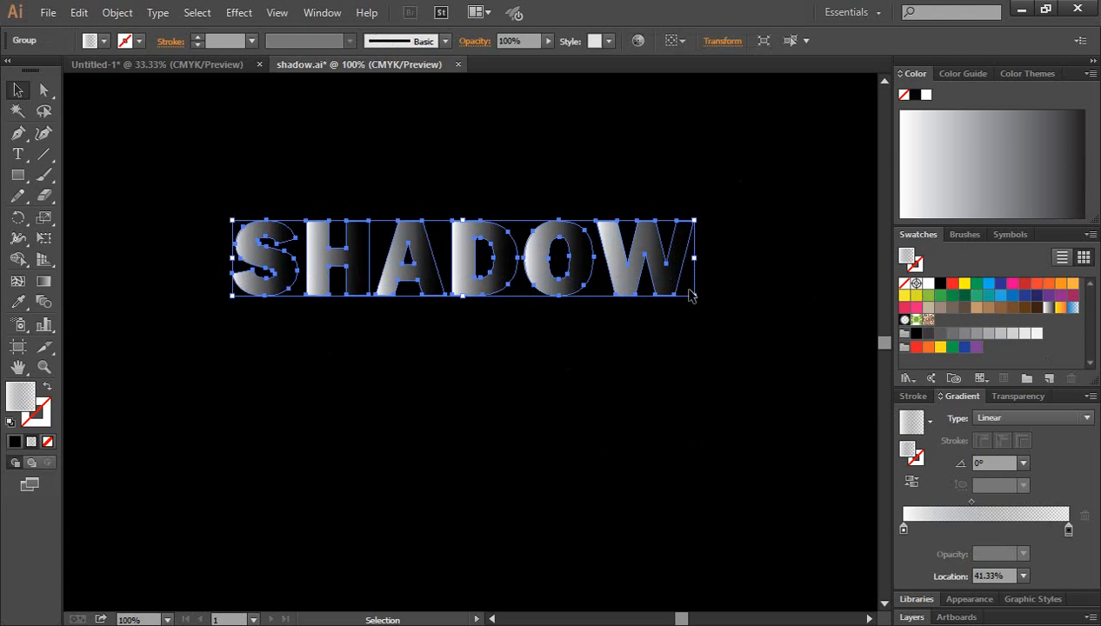
right_click(463, 256)
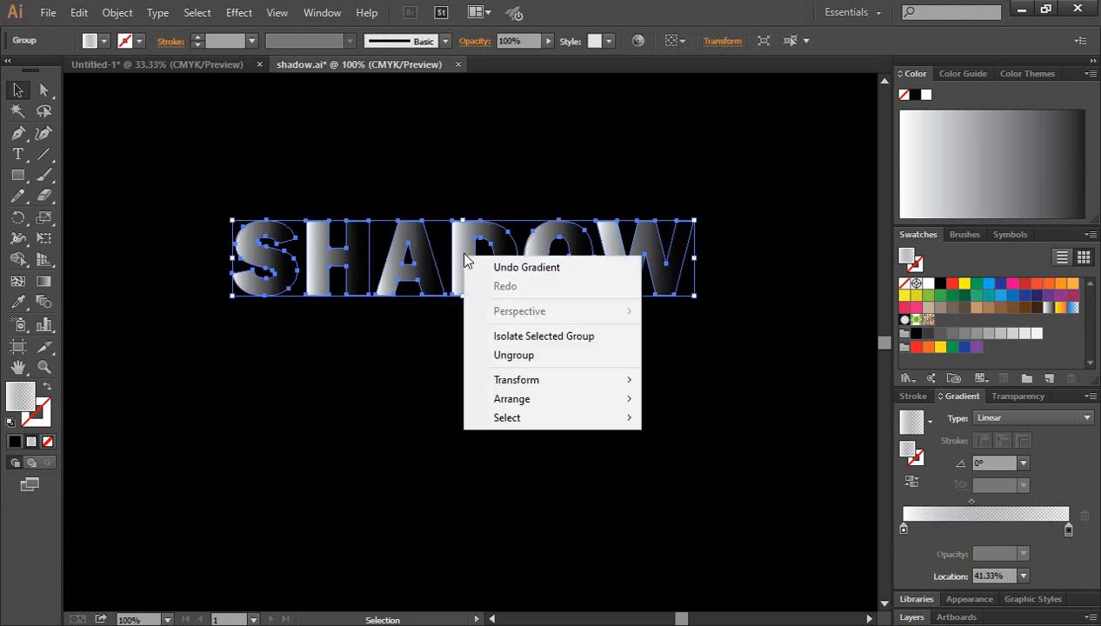
click(528, 359)
click(606, 412)
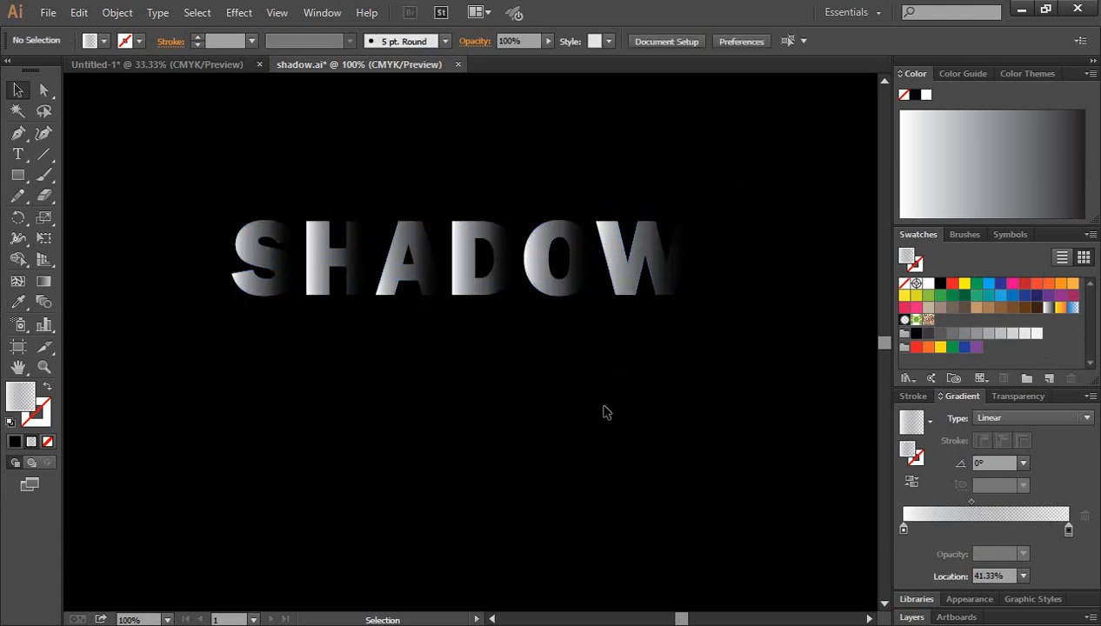
Check each SHADOW letter individually to see whether it can be selected as a separate object
click(526, 336)
drag(502, 349, 589, 405)
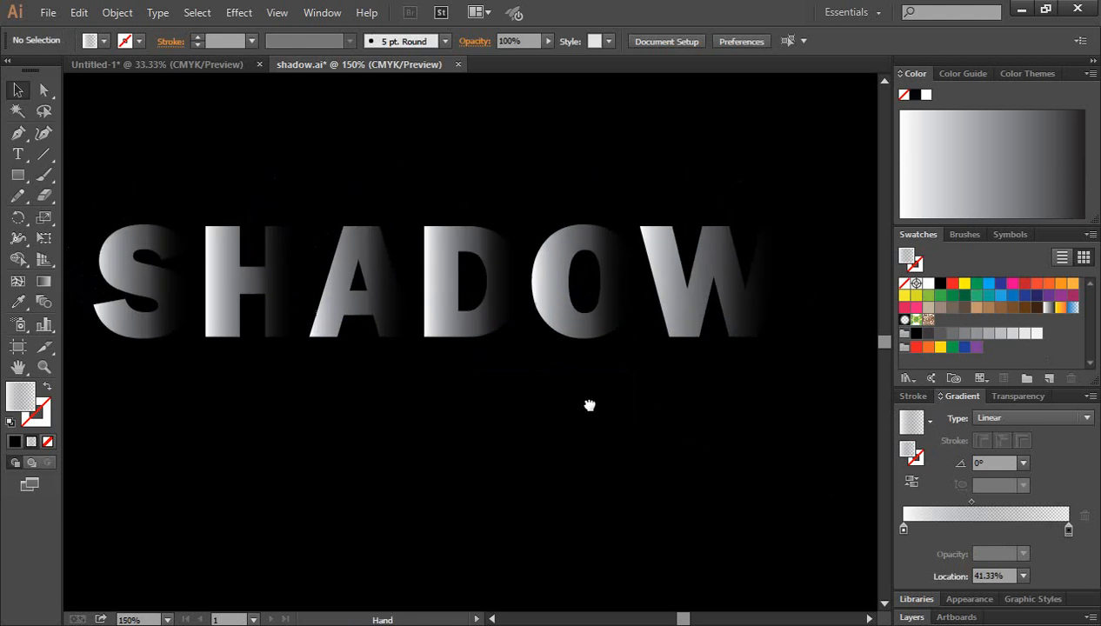
click(250, 288)
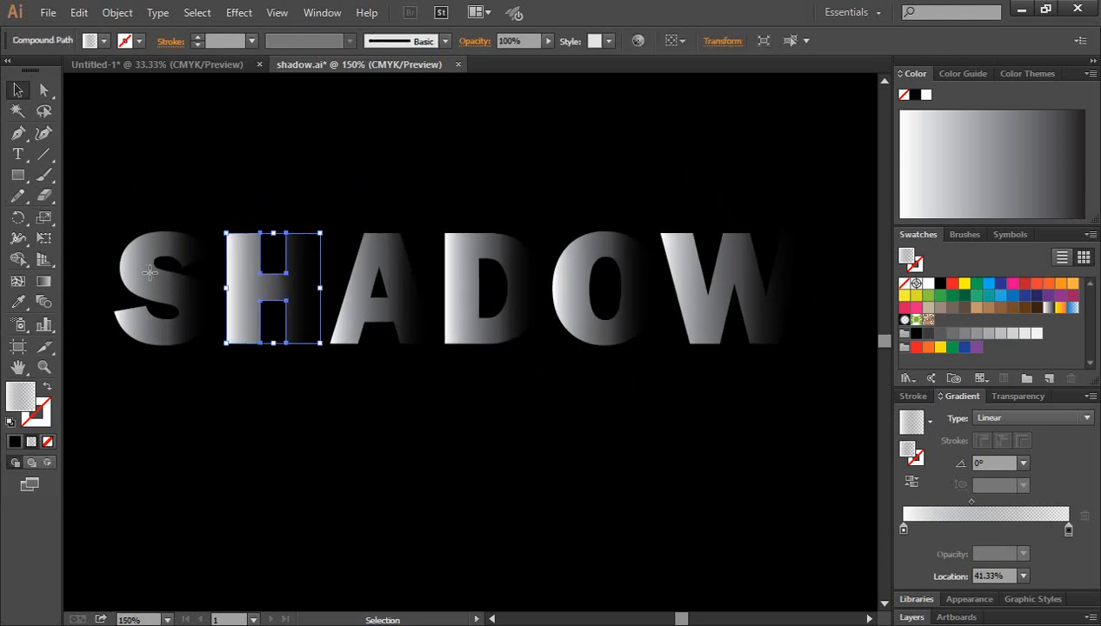
click(150, 272)
click(358, 295)
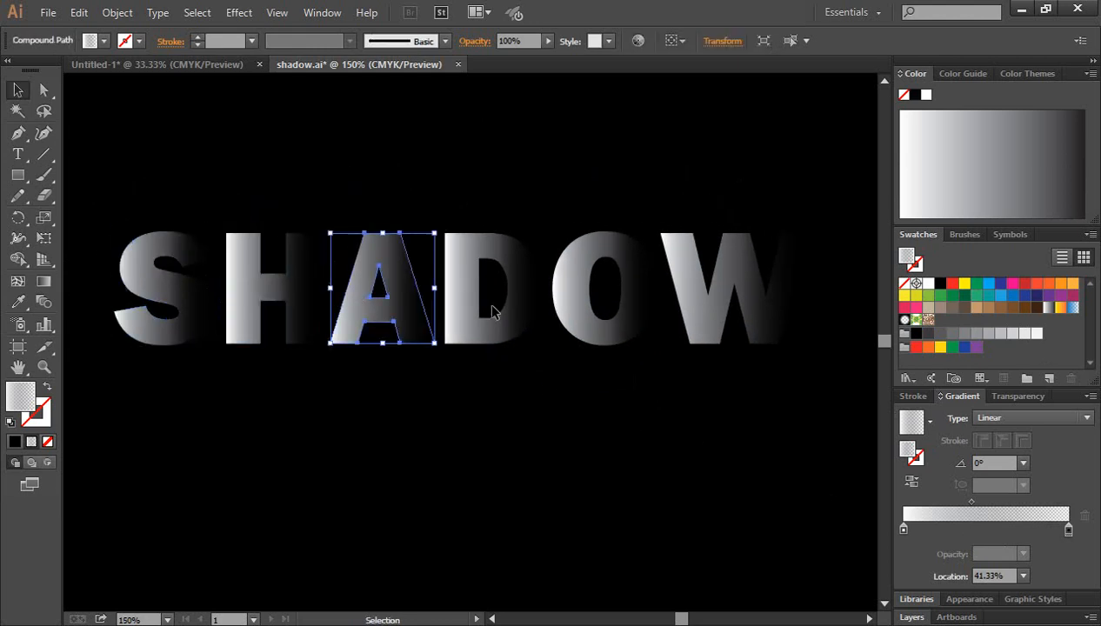
click(464, 294)
click(639, 326)
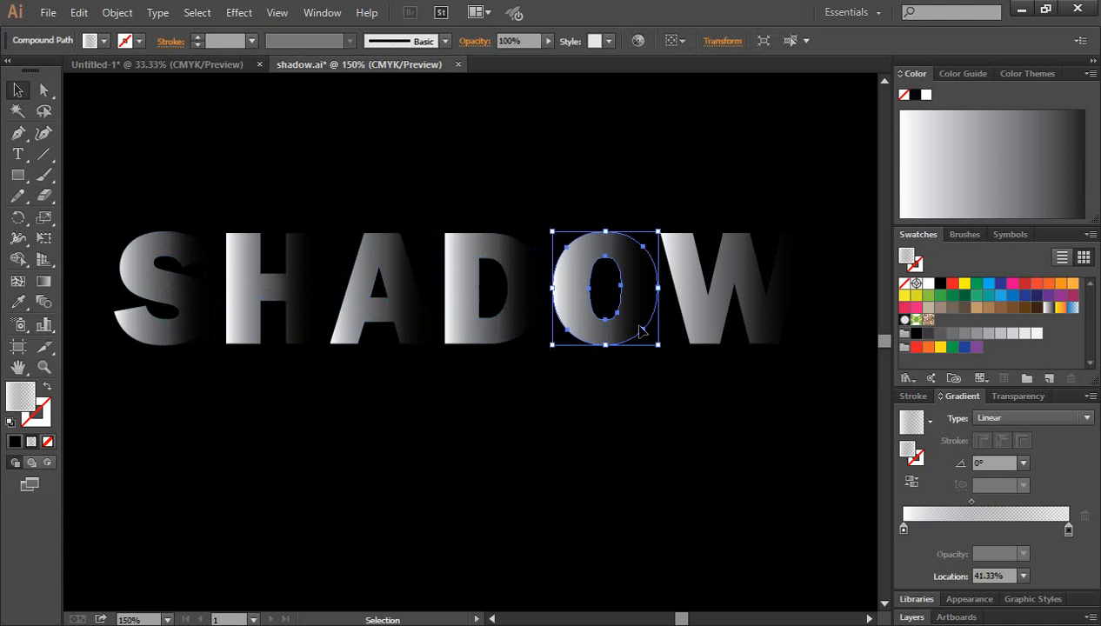
click(692, 315)
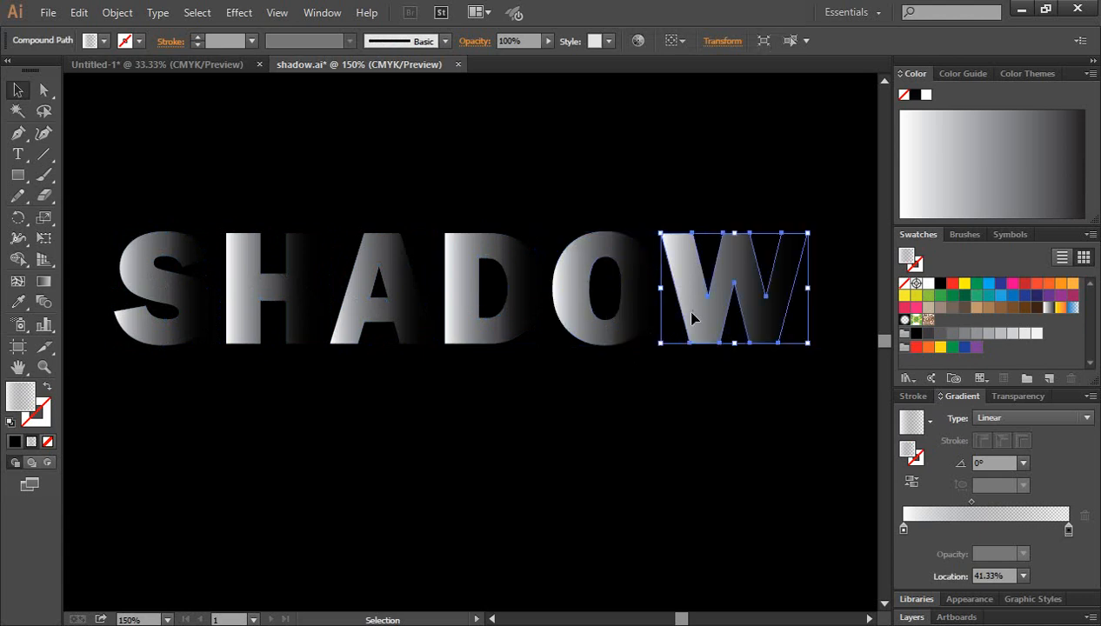
click(595, 459)
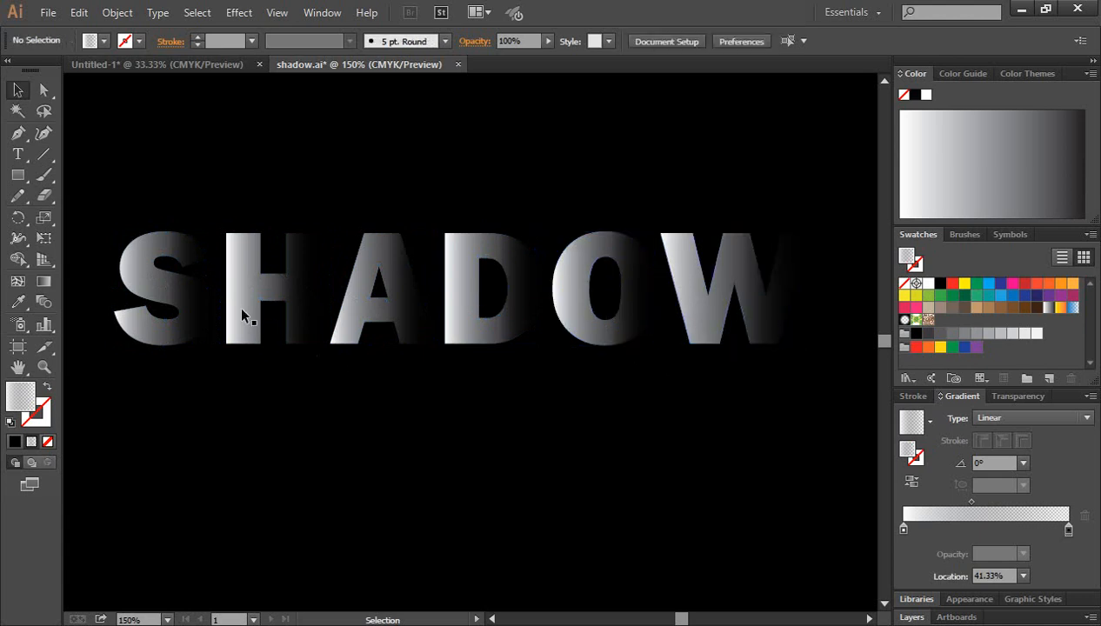
Nudge the letter H horizontally towards the S so it overlaps the S's faded edge
click(177, 305)
click(240, 319)
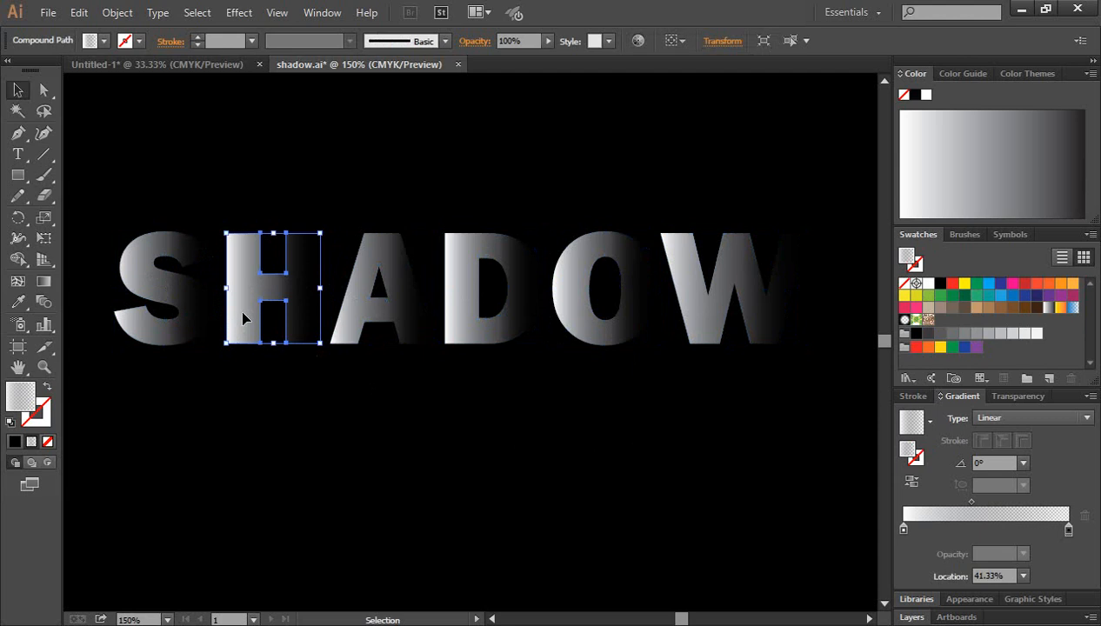
key(shift+Left)
key(shift+Left)
click(317, 370)
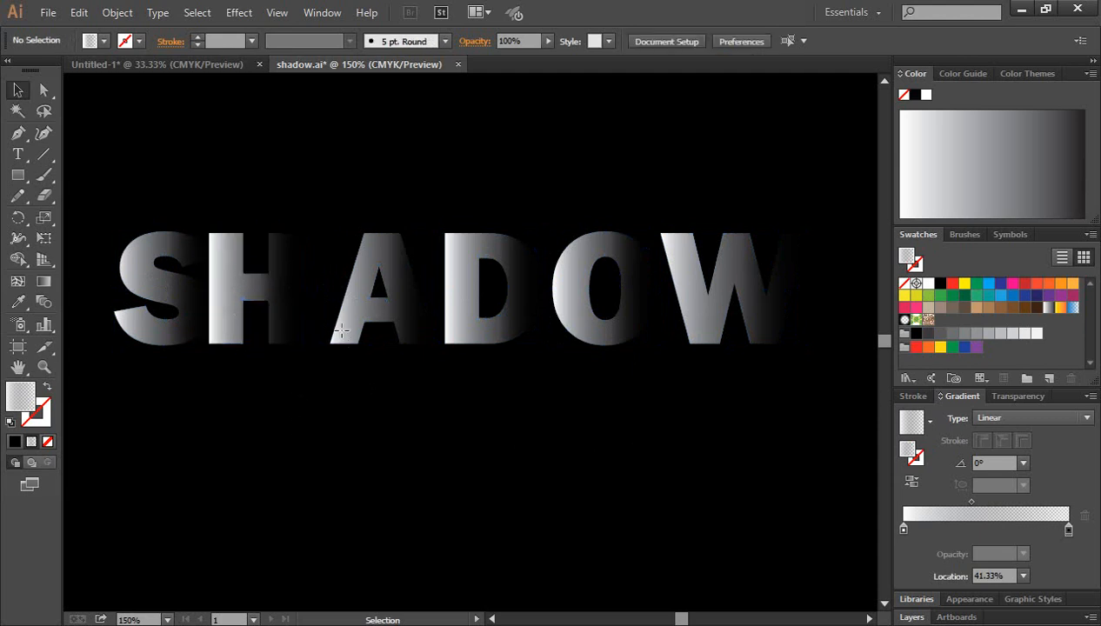
Nudge the letter A horizontally towards the H so it covers the H's faded edge
click(344, 337)
key(shift+Left)
key(shift+Left)
key(shift+Left)
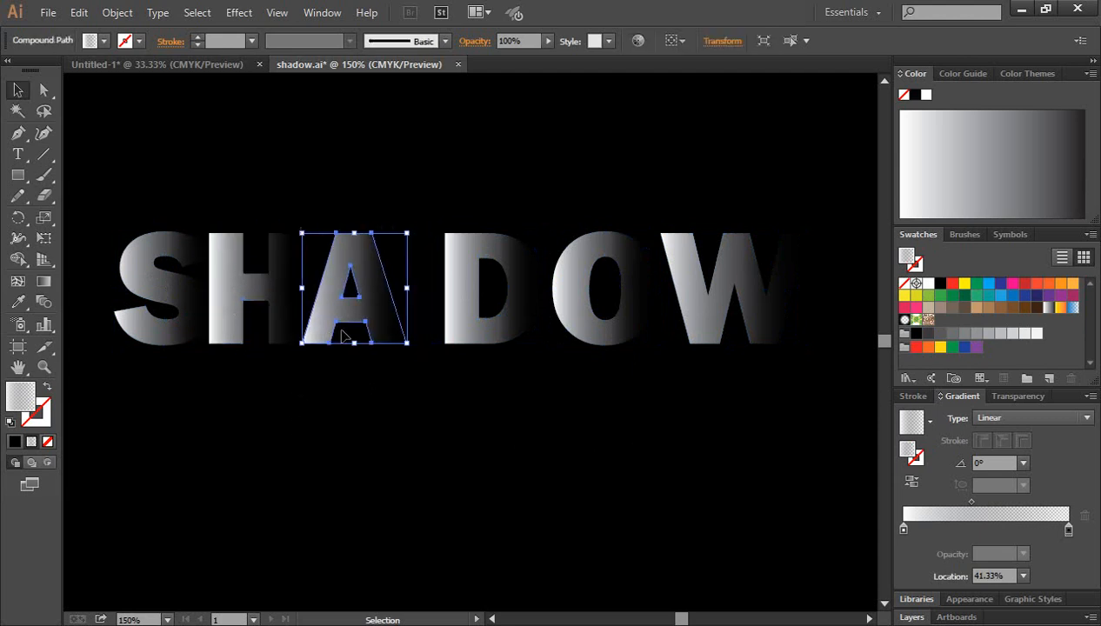
key(shift+Left)
click(413, 419)
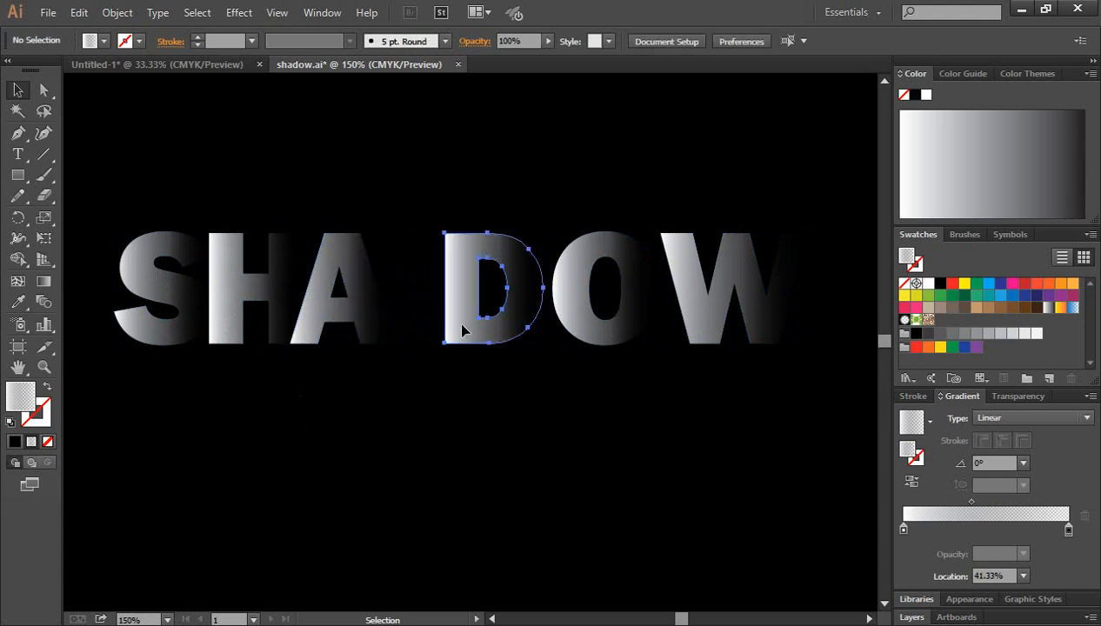
Nudge the letter D horizontally towards the A to close the gap between them
click(456, 323)
key(shift+Left)
key(Left)
key(Left)
key(Left)
key(Left)
key(Left)
key(Left)
key(Left)
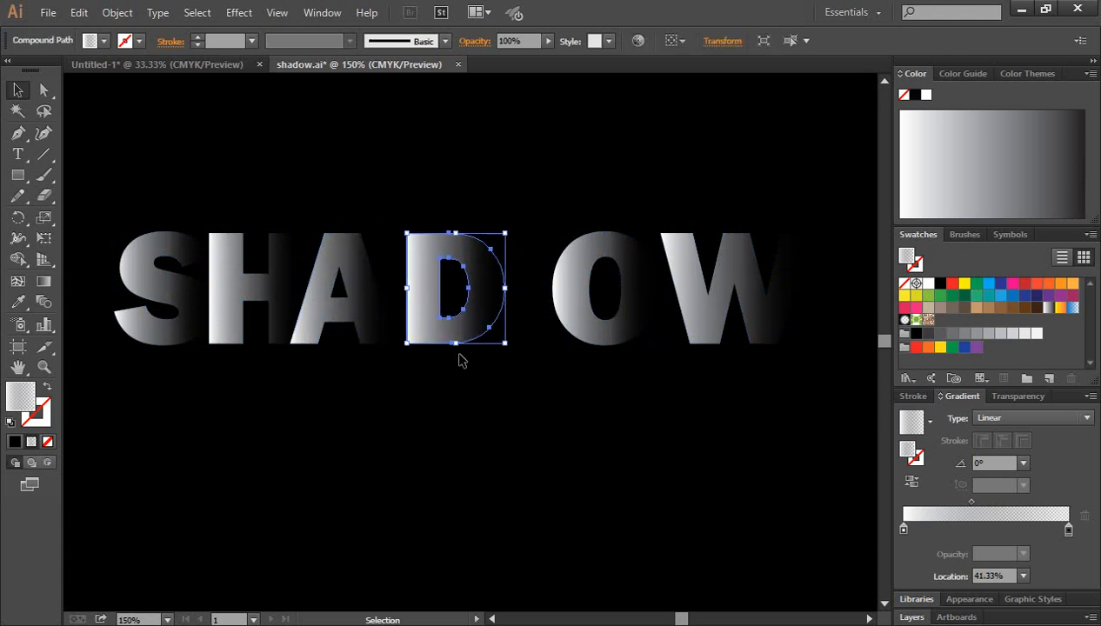
click(572, 351)
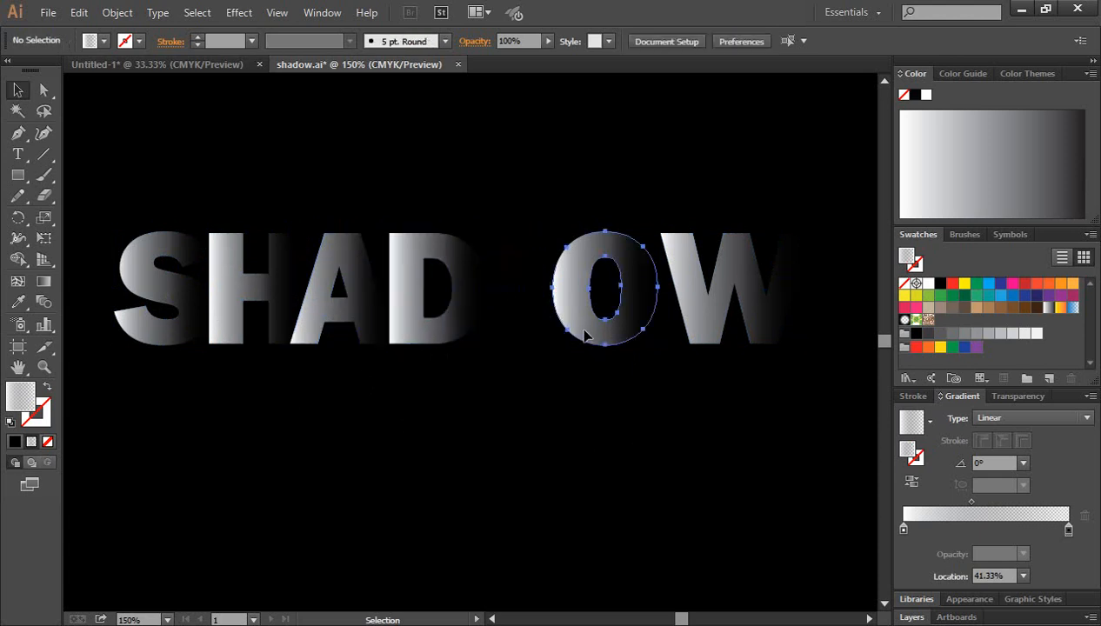
Move the letter O horizontally towards the D and fine-tune it to sit just past the D's faded edge
click(581, 334)
key(Left)
key(Left)
key(Left)
key(Left)
key(Left)
key(Left)
key(Left)
key(shift+Left)
key(shift+Left)
key(shift+Left)
key(shift+Left)
key(shift+Left)
key(shift+Left)
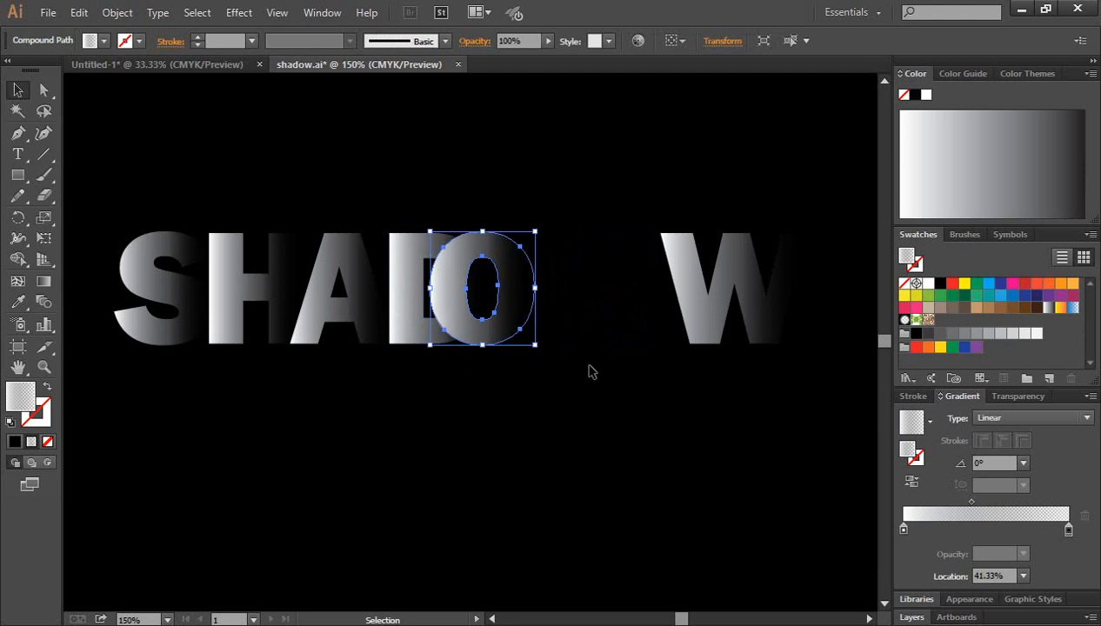
key(Right)
key(Right)
key(Right)
key(Right)
key(Right)
key(Right)
key(Right)
key(Right)
key(Right)
key(Right)
key(Right)
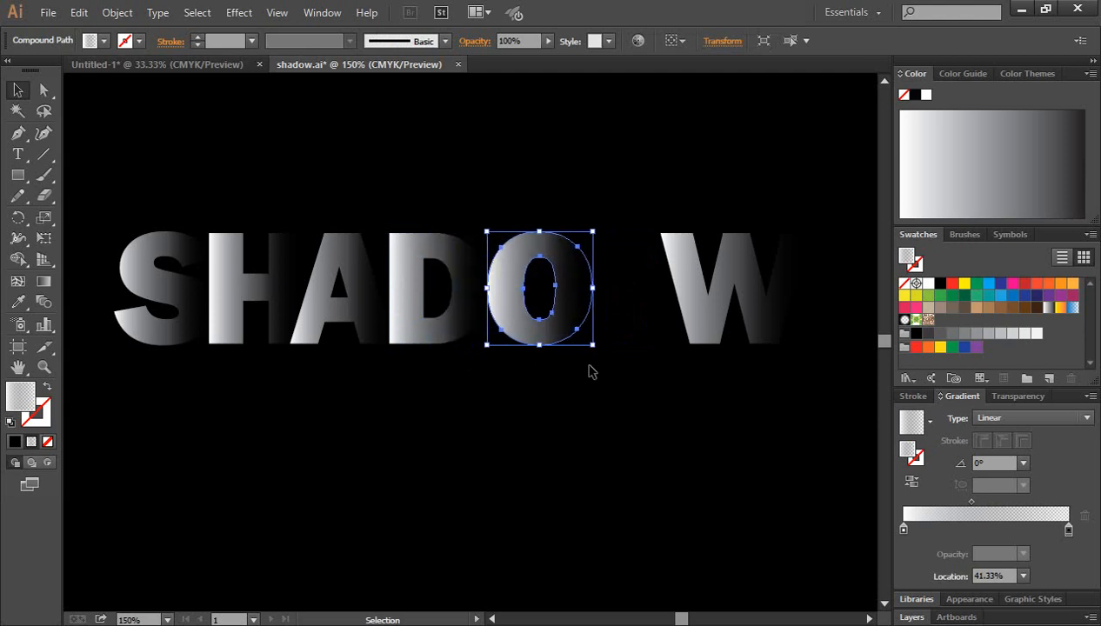
click(614, 391)
Nudge the letter W horizontally towards the O until it sits against the O's faded edge
click(698, 327)
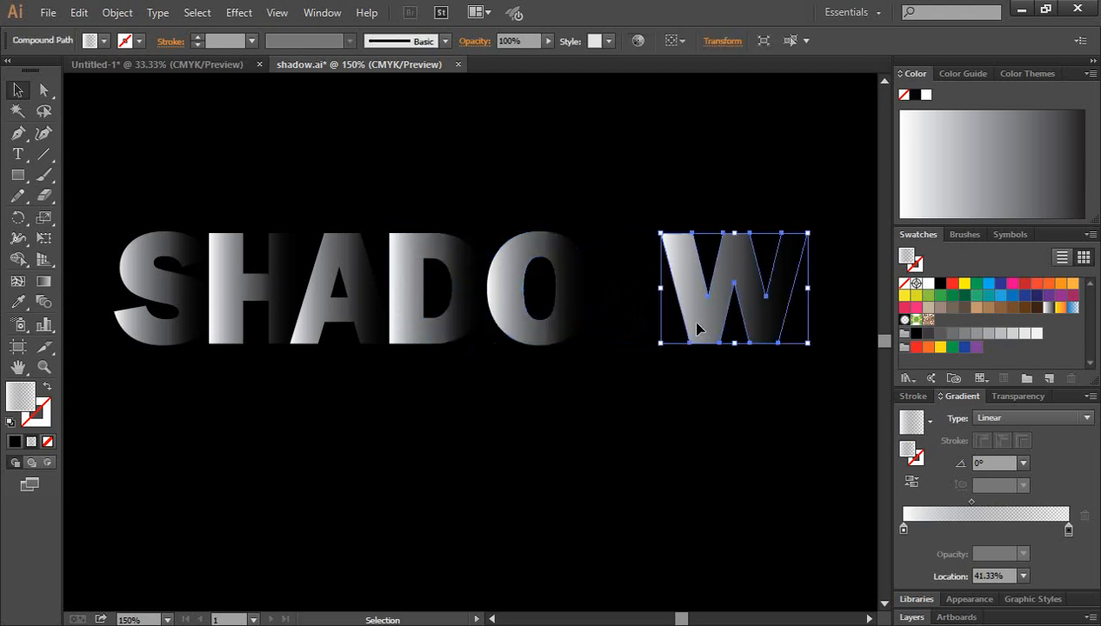
key(Left)
key(Left)
key(Left)
key(Left)
key(Left)
key(Left)
key(Left)
key(Left)
key(Left)
key(Left)
key(Left)
key(Left)
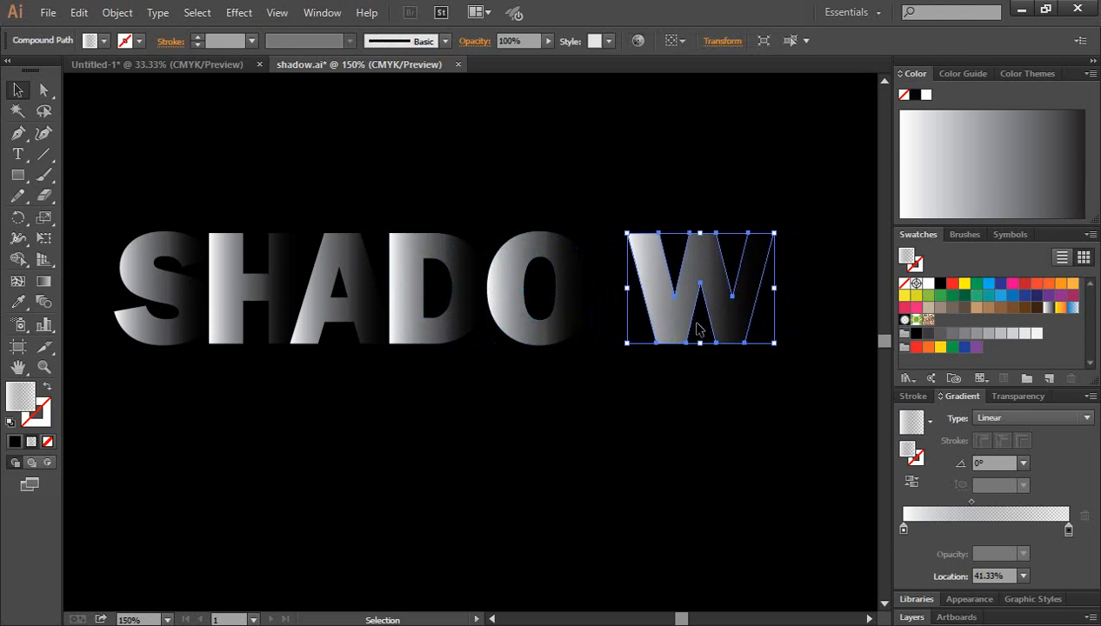
key(Left)
key(Left)
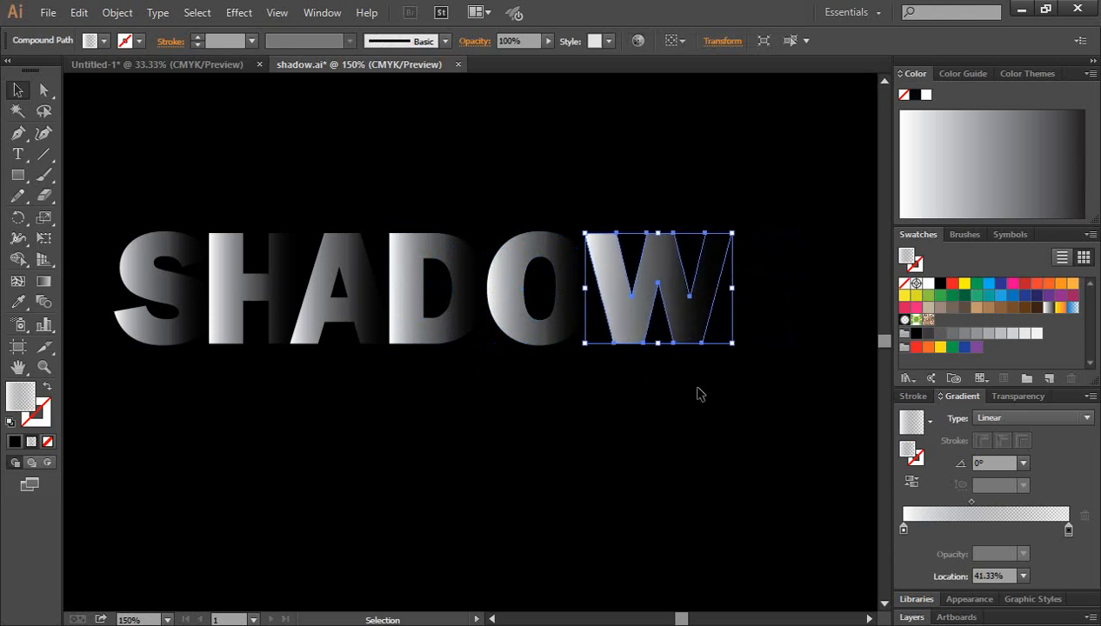
click(693, 392)
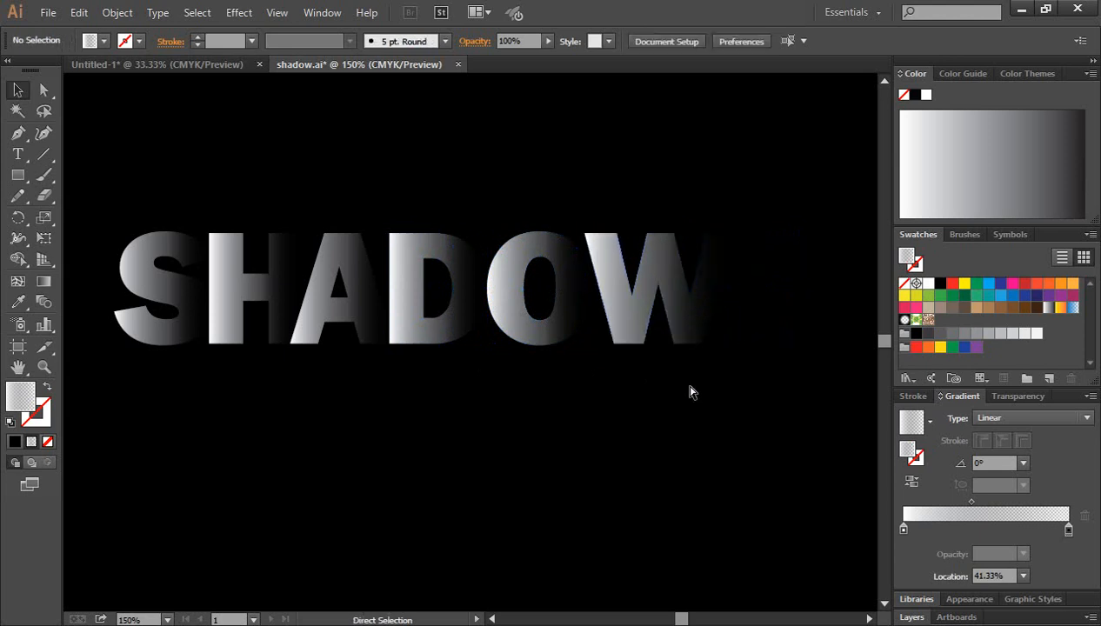
Duplicate all six SHADOW letters and place the copy directly below the original, touching its baseline
key(ctrl+minus)
drag(466, 425, 499, 381)
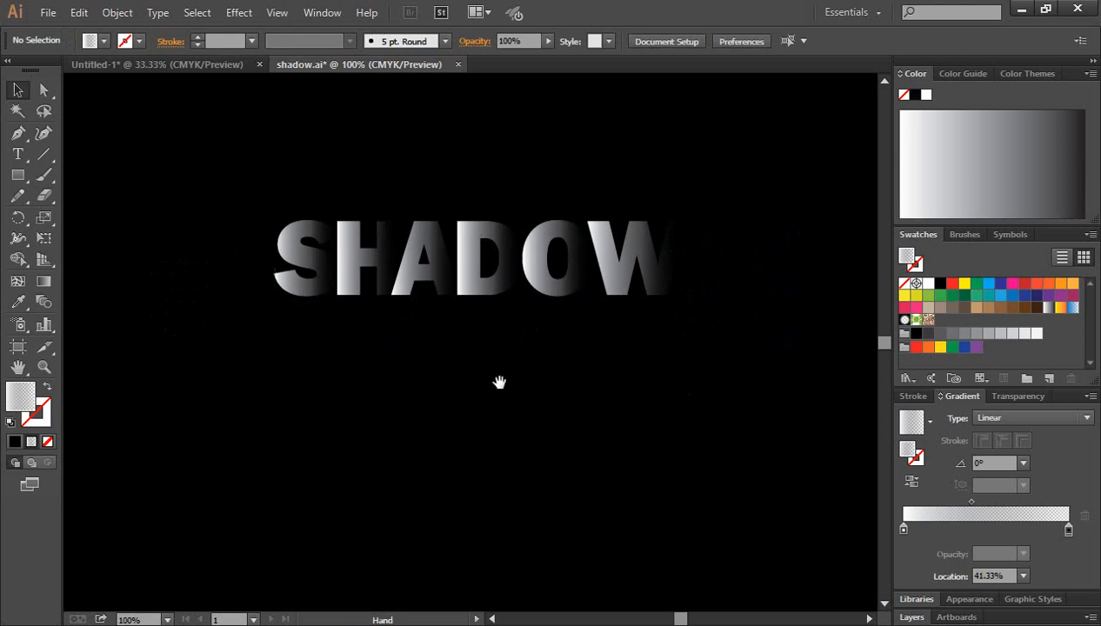
drag(211, 189, 706, 240)
click(645, 374)
drag(226, 196, 729, 252)
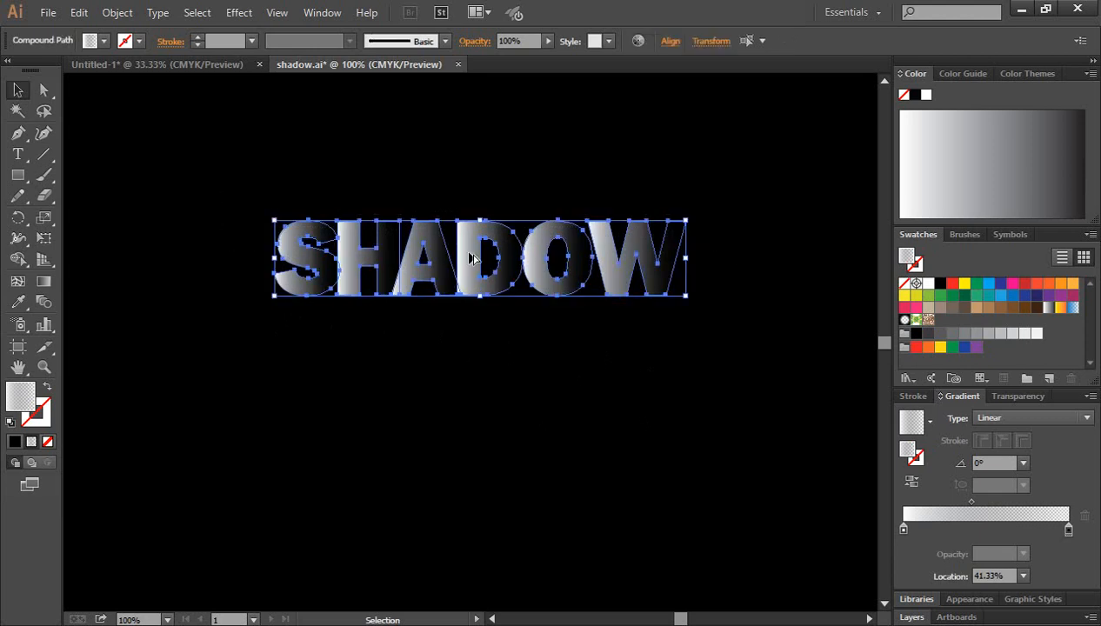
drag(470, 257, 467, 339)
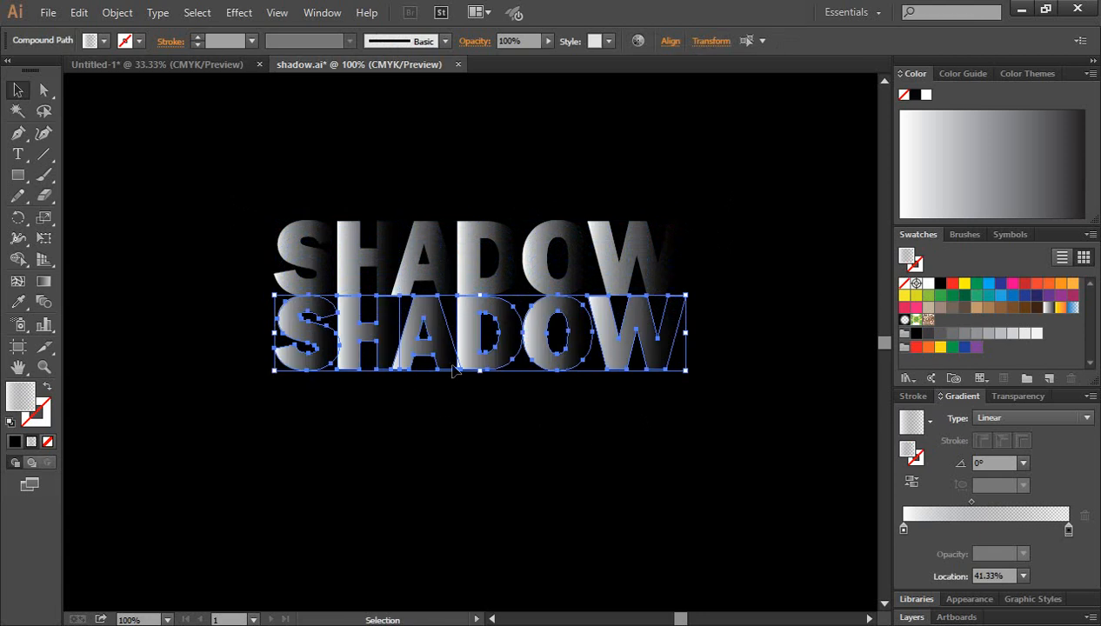
Reflect the lower SHADOW copy across the horizontal axis
right_click(435, 321)
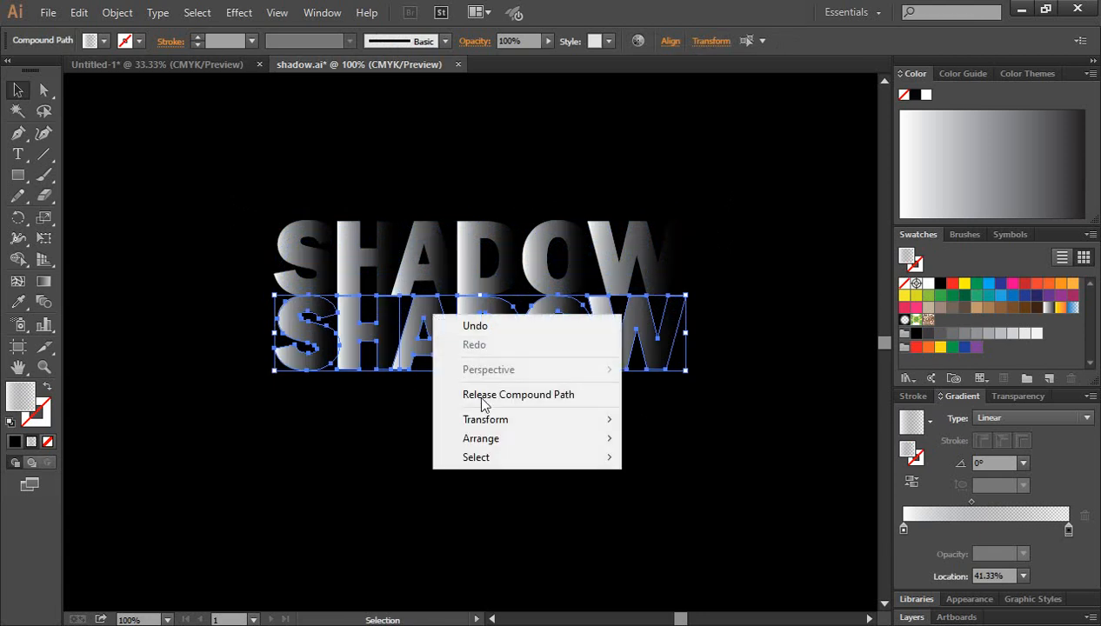
mouse_move(525, 431)
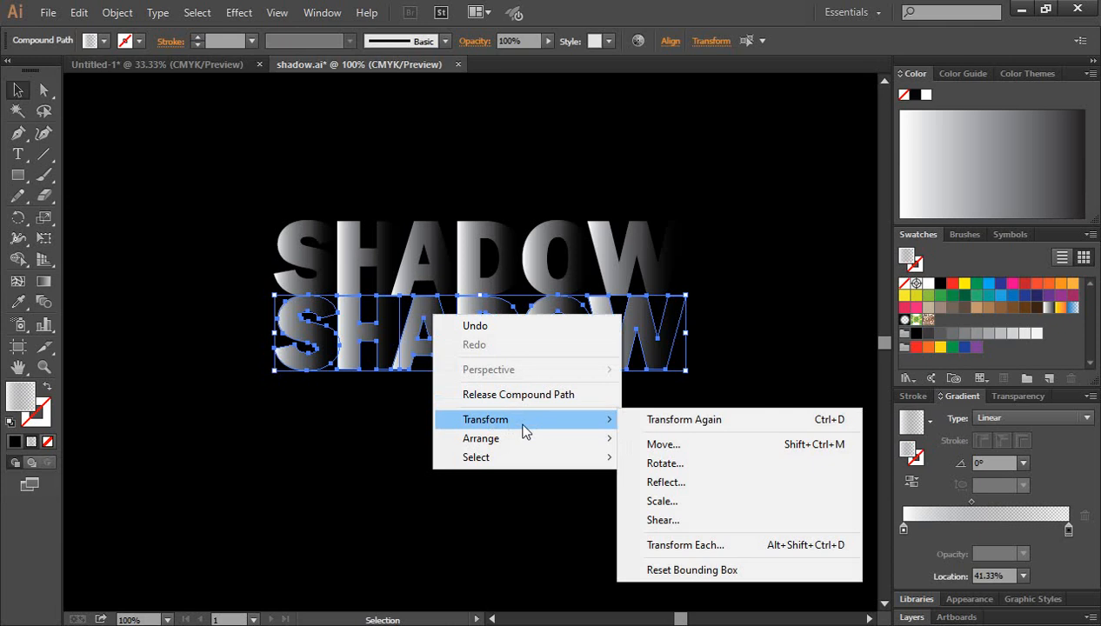
click(686, 484)
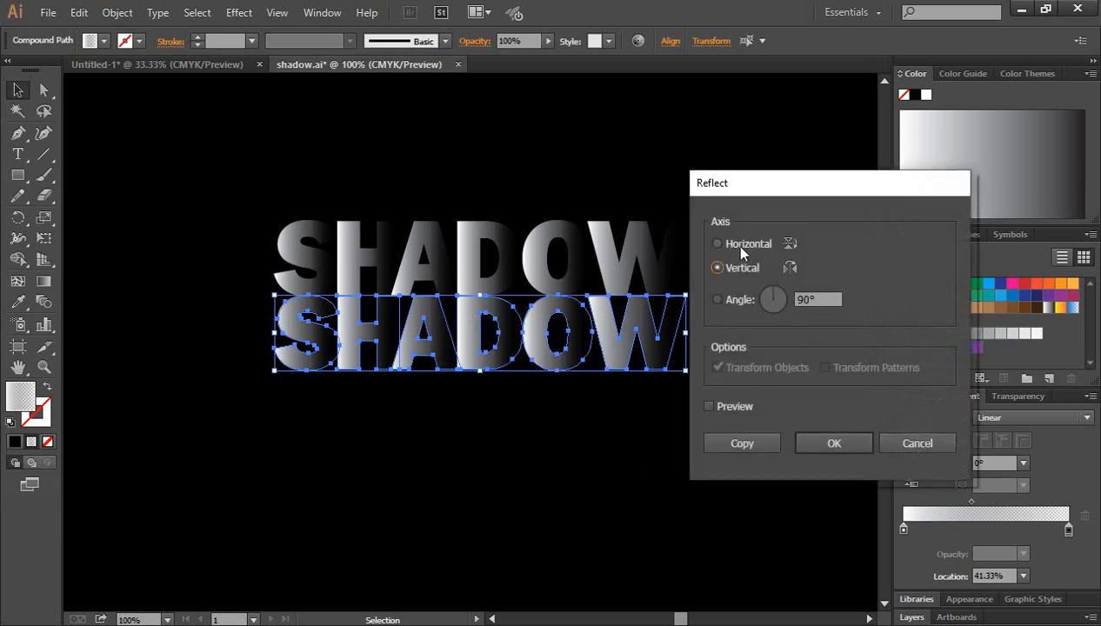
click(719, 245)
click(823, 443)
click(754, 437)
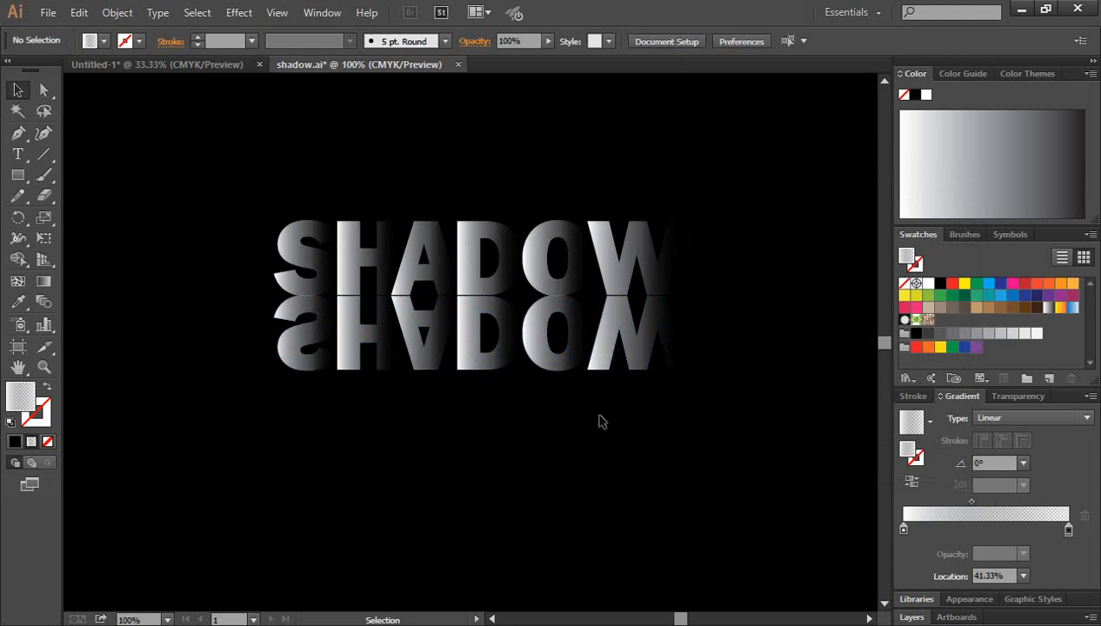
Move the reflected SHADOW copy down slightly to leave a small gap beneath the original letters
drag(746, 410, 245, 353)
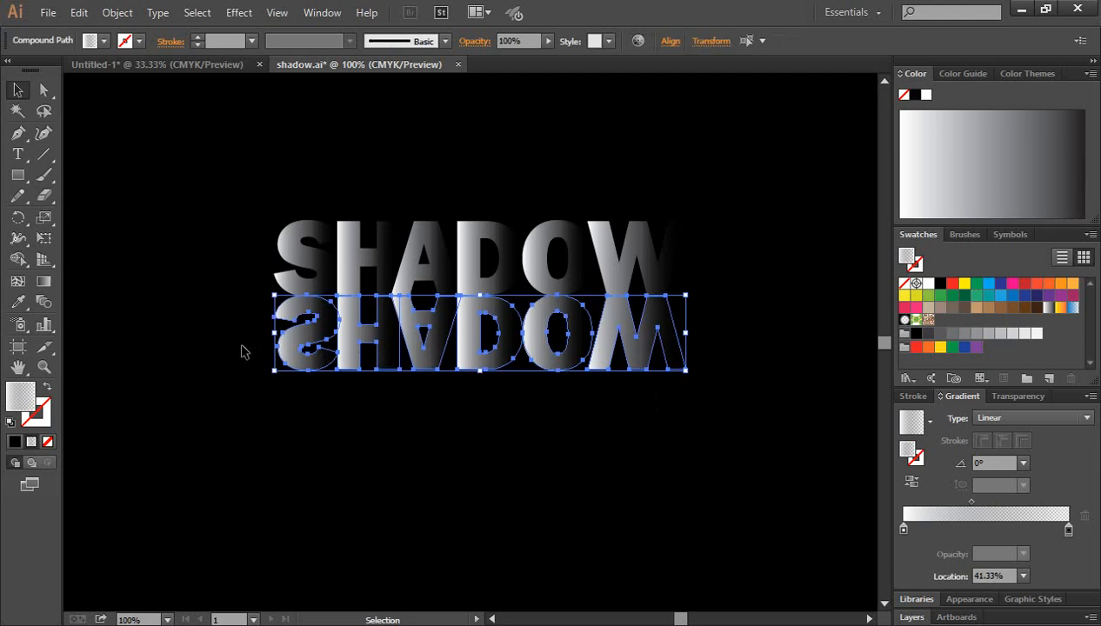
key(Down)
key(Down)
key(Down)
key(Down)
key(Down)
key(Down)
key(Down)
key(Down)
key(Down)
key(Down)
key(Down)
key(Down)
key(Down)
key(Down)
key(Down)
key(Down)
key(Down)
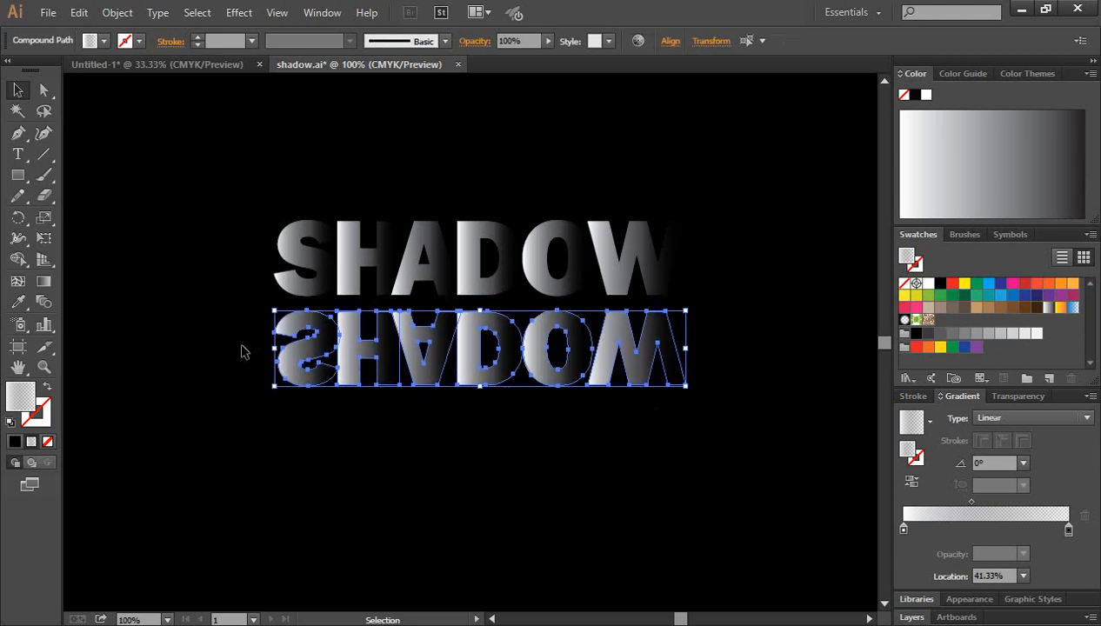
Apply the White, Black preset gradient to all letters of the reflected SHADOW copy
click(747, 467)
drag(740, 447, 272, 319)
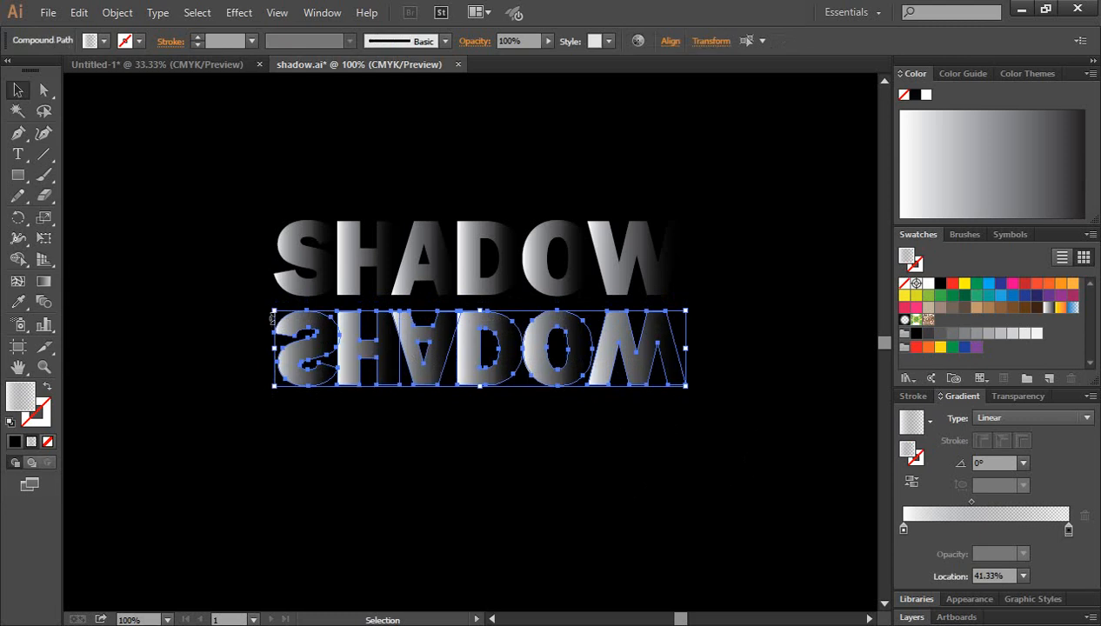
click(929, 421)
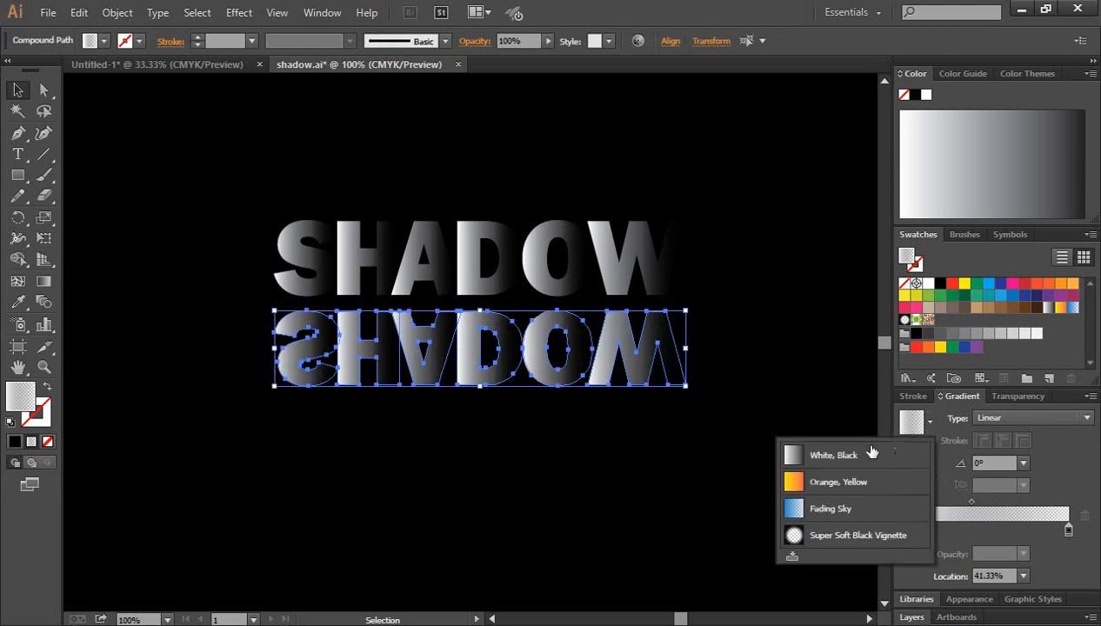
click(798, 459)
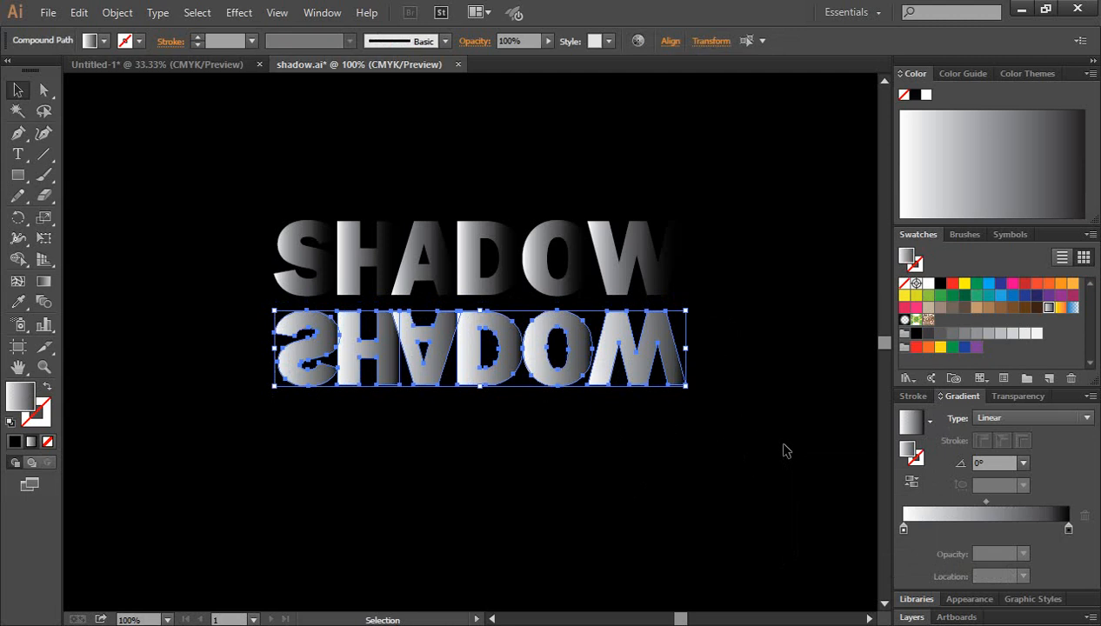
Shift the reflected letters' gradient midpoint towards the white end, to a location of about 34.69%
drag(778, 397, 234, 348)
drag(985, 502, 982, 502)
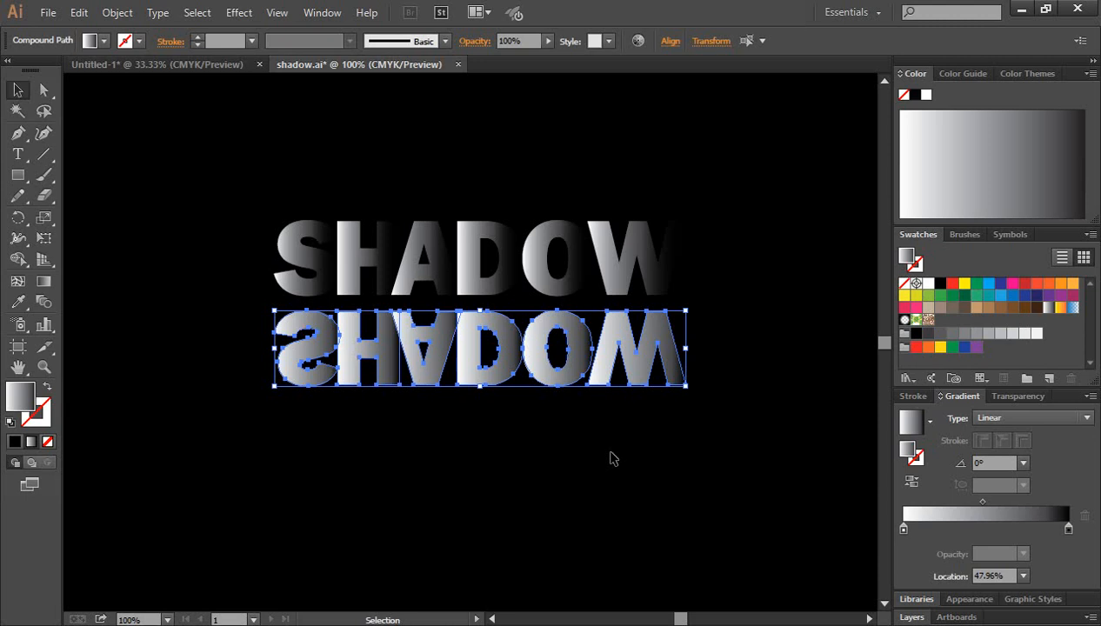
drag(729, 380, 261, 362)
drag(982, 502, 959, 501)
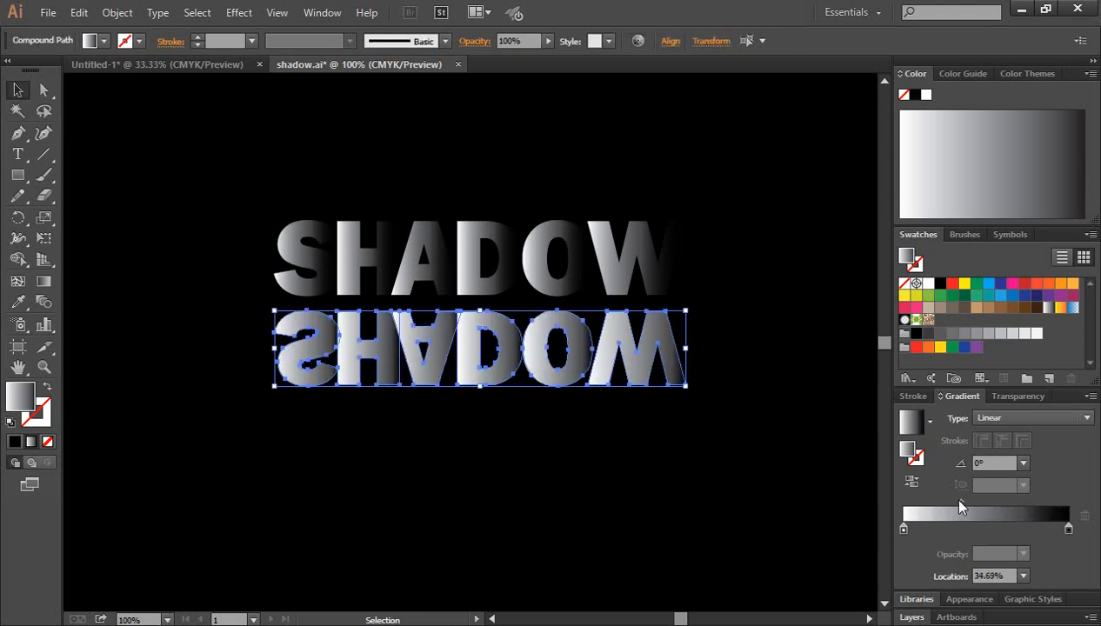
click(774, 479)
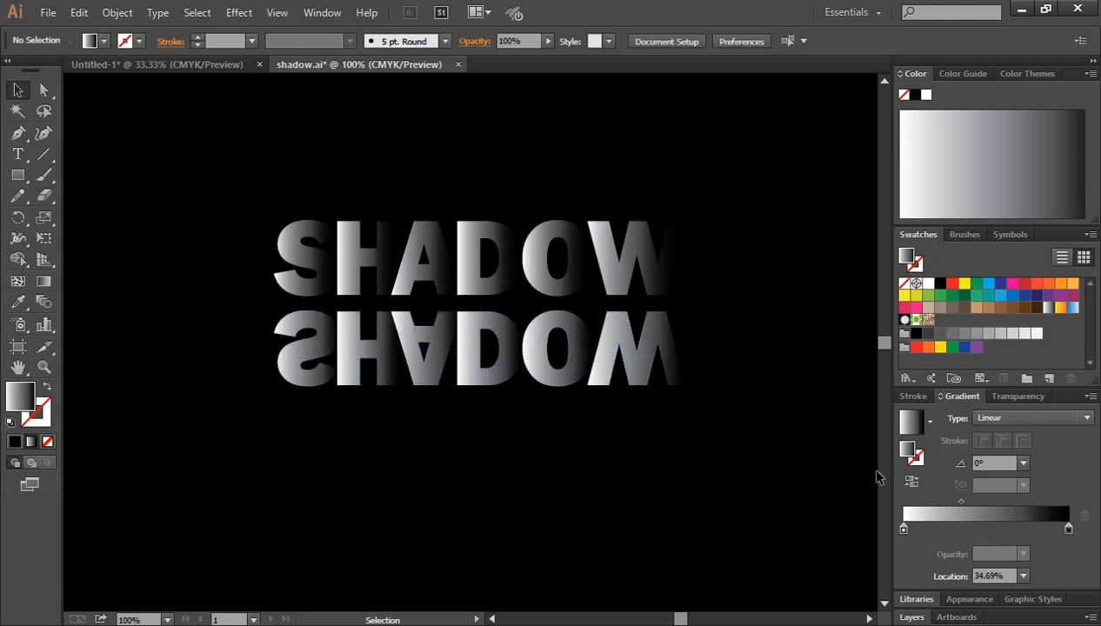
Draw a rectangle covering the whole reflected SHADOW copy and extend its left edge slightly past the S
drag(730, 391, 263, 369)
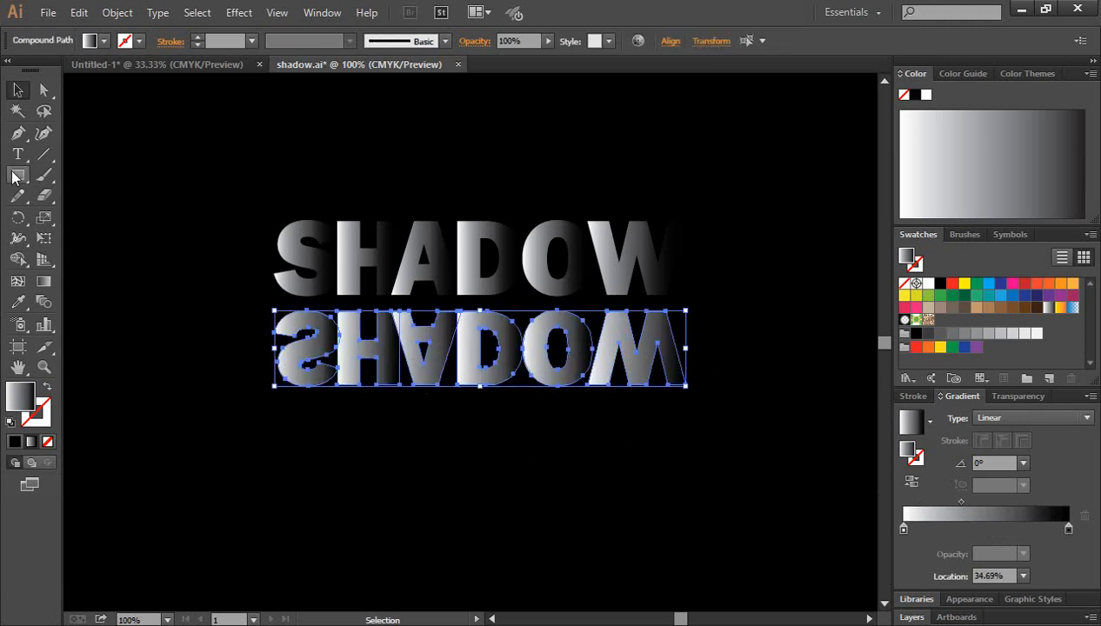
drag(17, 175, 85, 178)
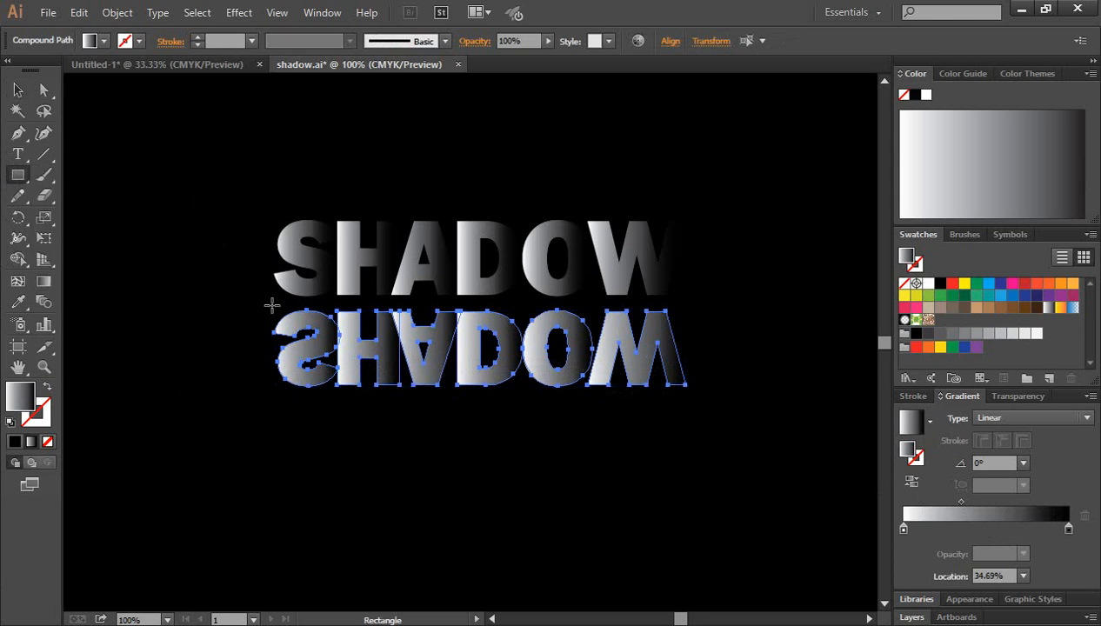
drag(272, 305, 685, 395)
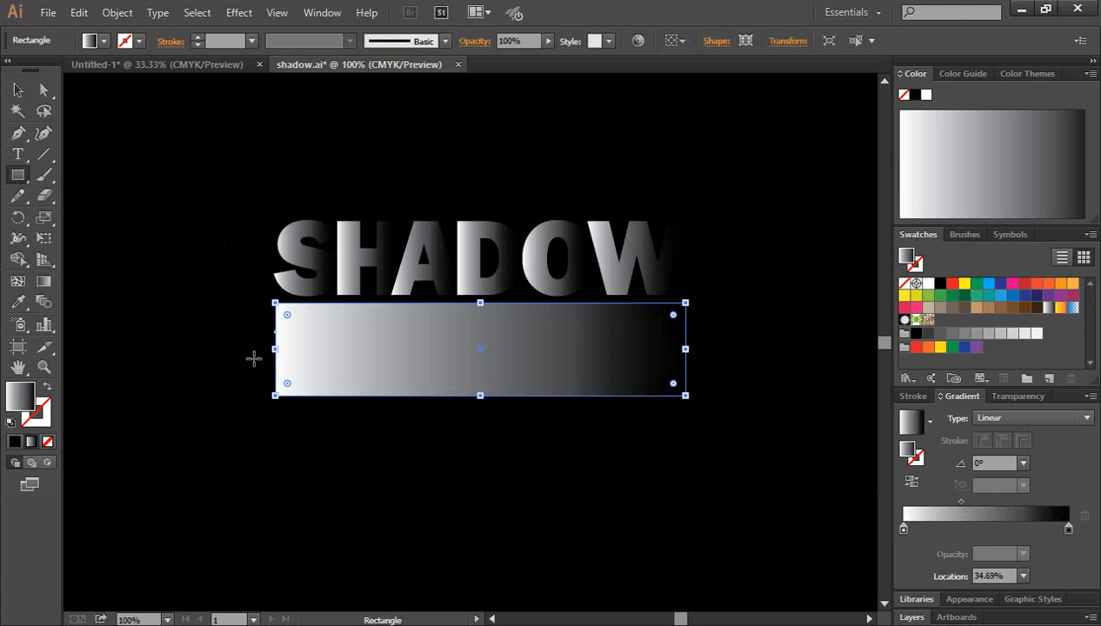
drag(273, 350, 267, 349)
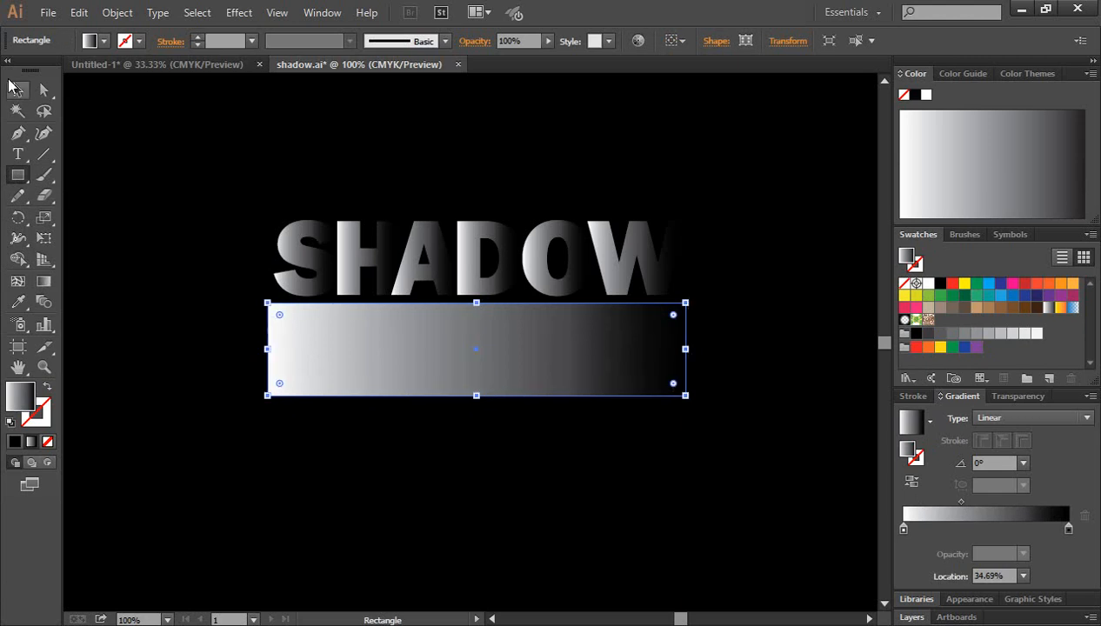
Redirect the rectangle's gradient to run vertically from white above its upper edge to black near its lower edge
key(v)
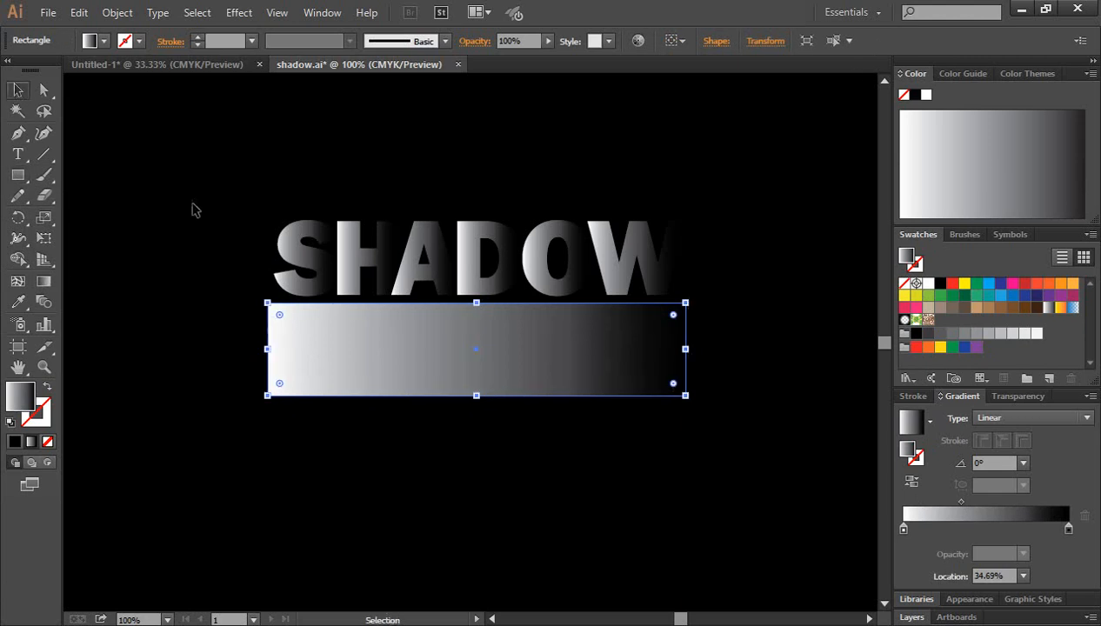
click(43, 285)
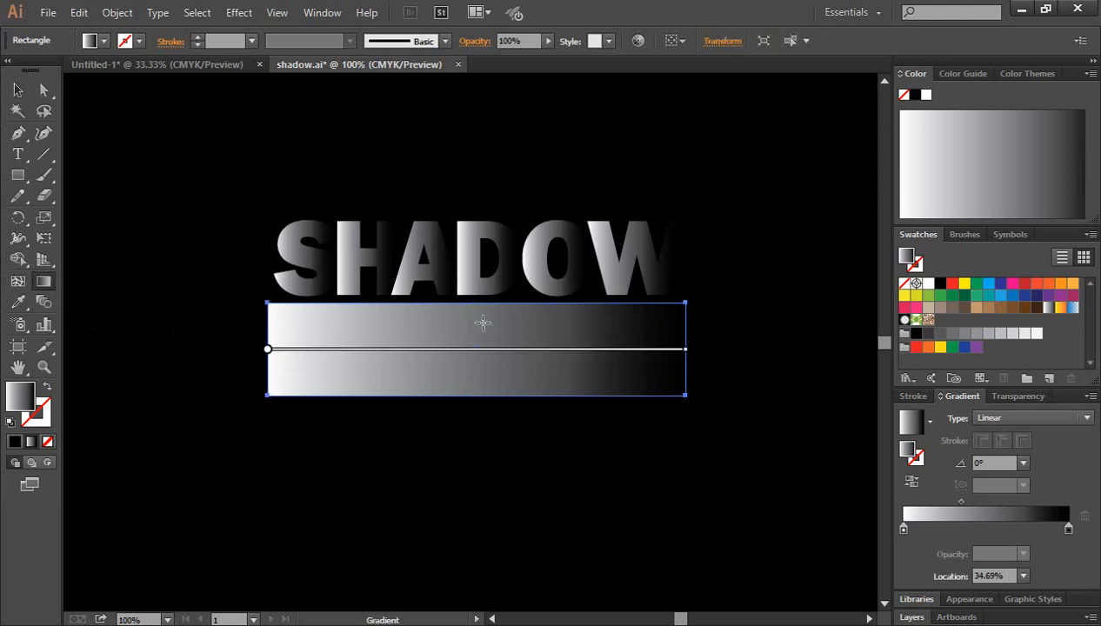
drag(474, 303, 477, 399)
mouse_move(478, 365)
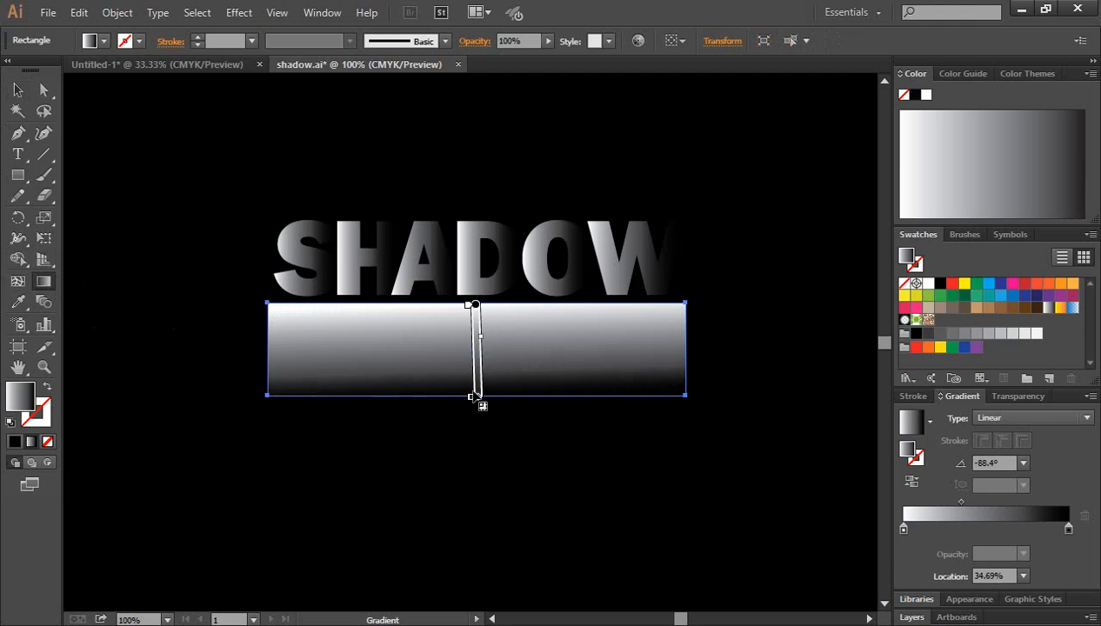
mouse_move(475, 306)
mouse_down()
mouse_move(475, 293)
mouse_move(481, 320)
mouse_move(471, 283)
mouse_up()
click(18, 90)
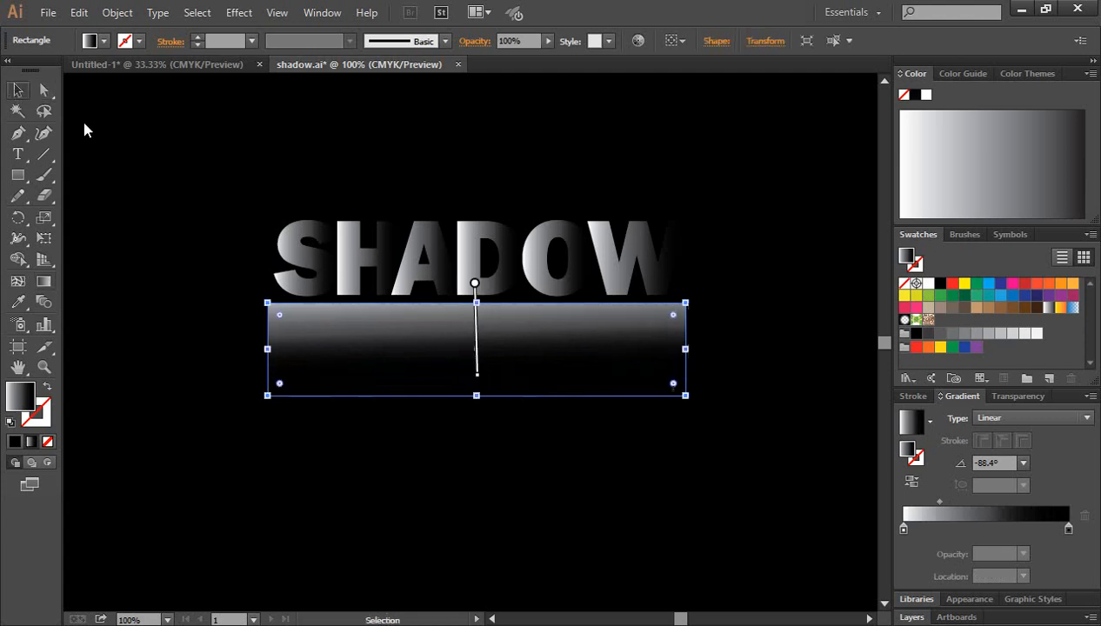
click(761, 438)
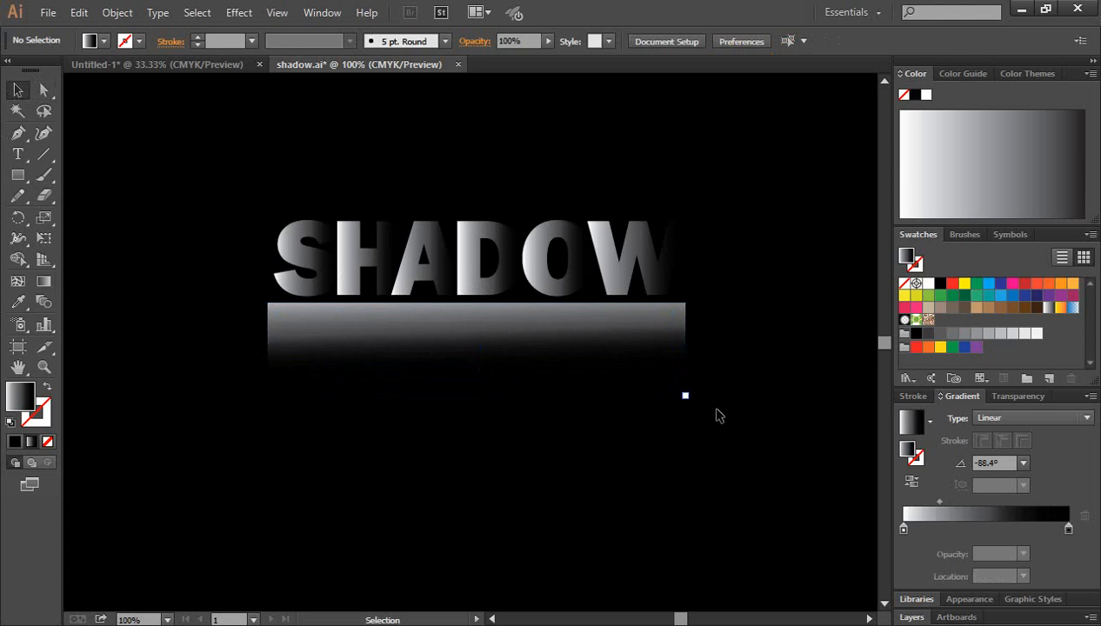
Make an opacity mask from the gradient rectangle and the reflected SHADOW letters together
drag(786, 426, 186, 327)
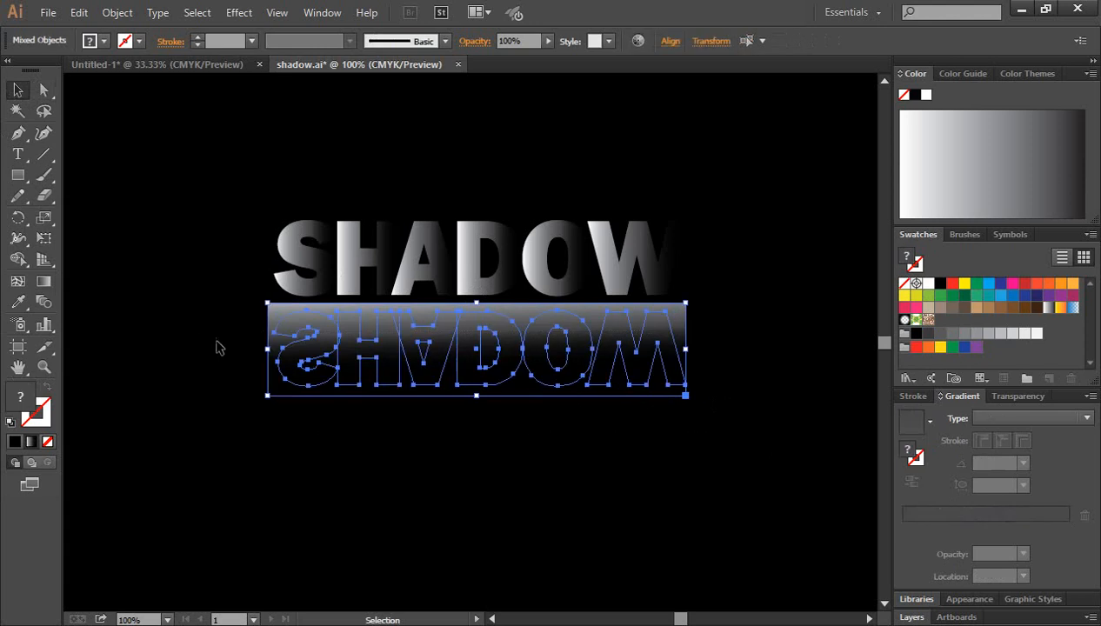
click(441, 442)
click(614, 320)
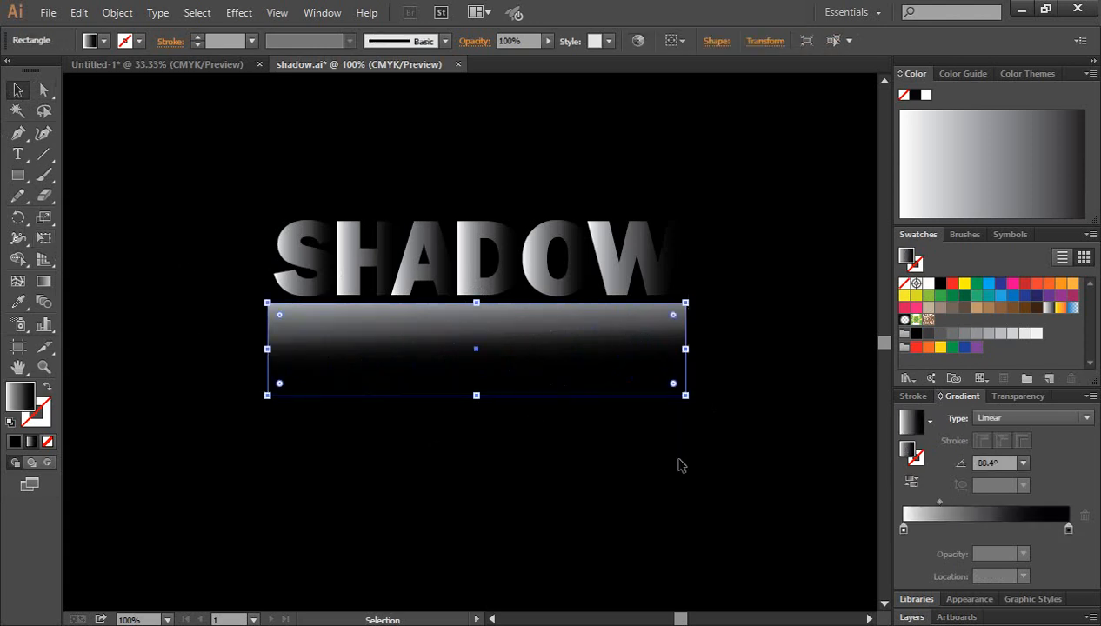
drag(778, 432, 231, 339)
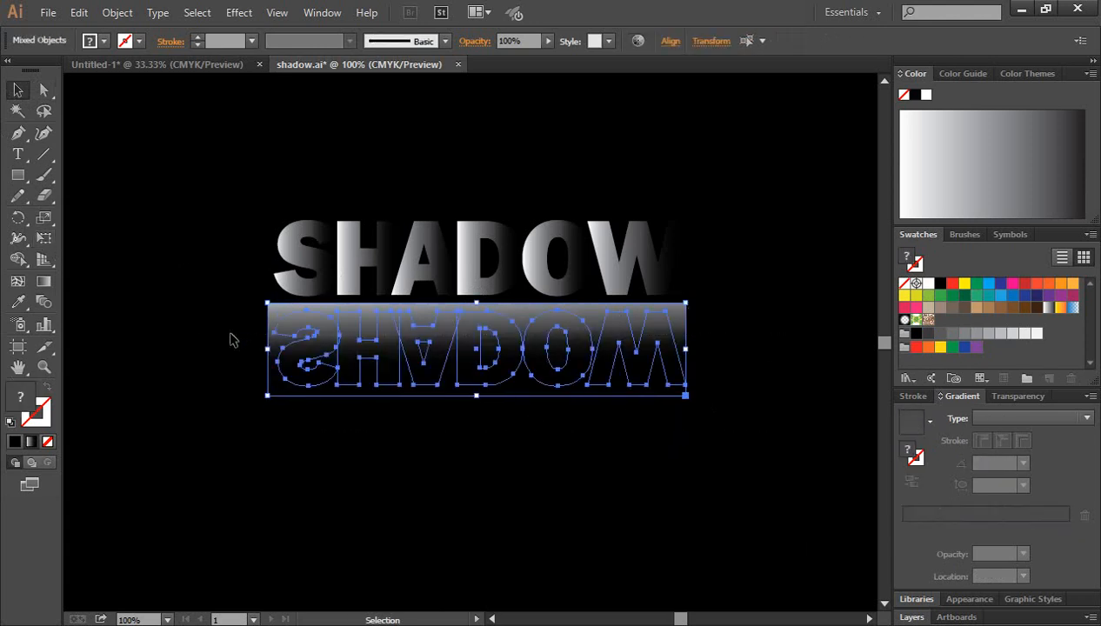
click(320, 13)
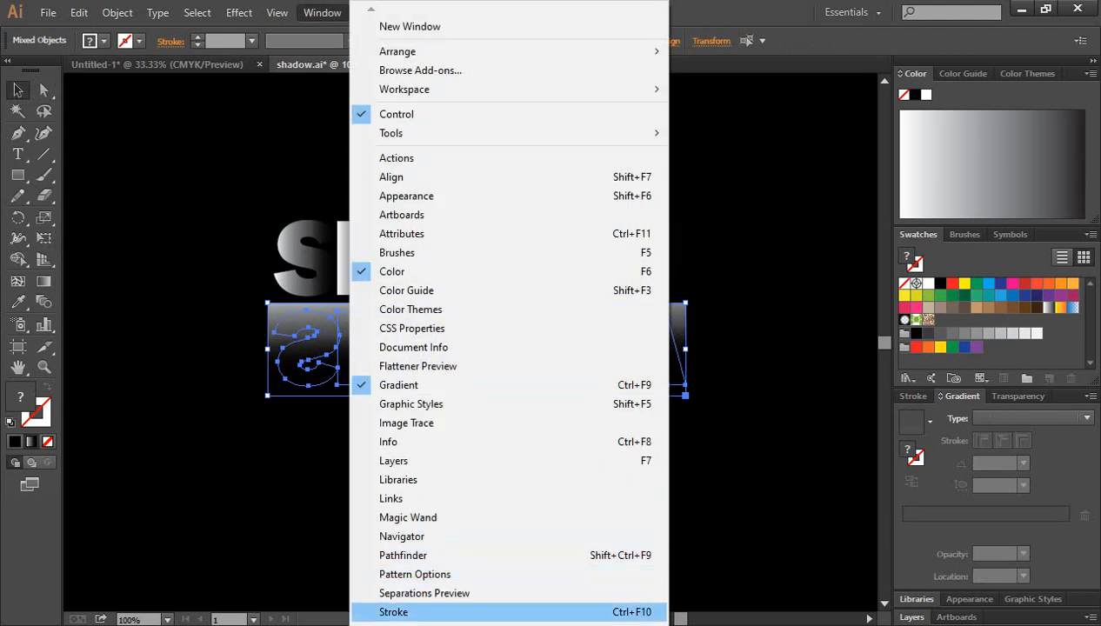
mouse_move(410, 624)
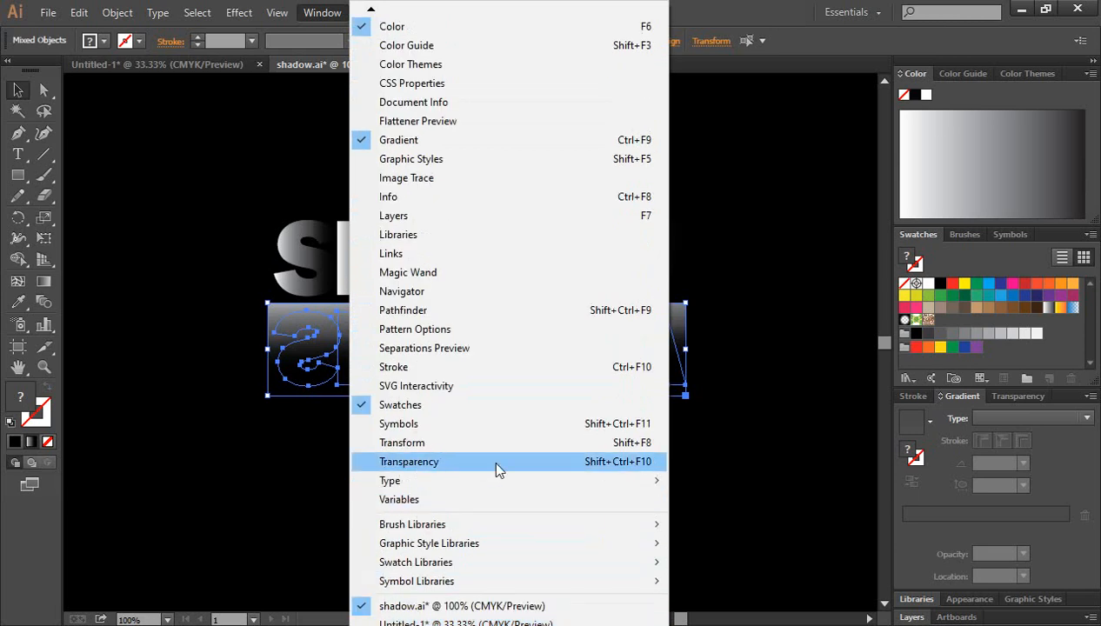
click(442, 470)
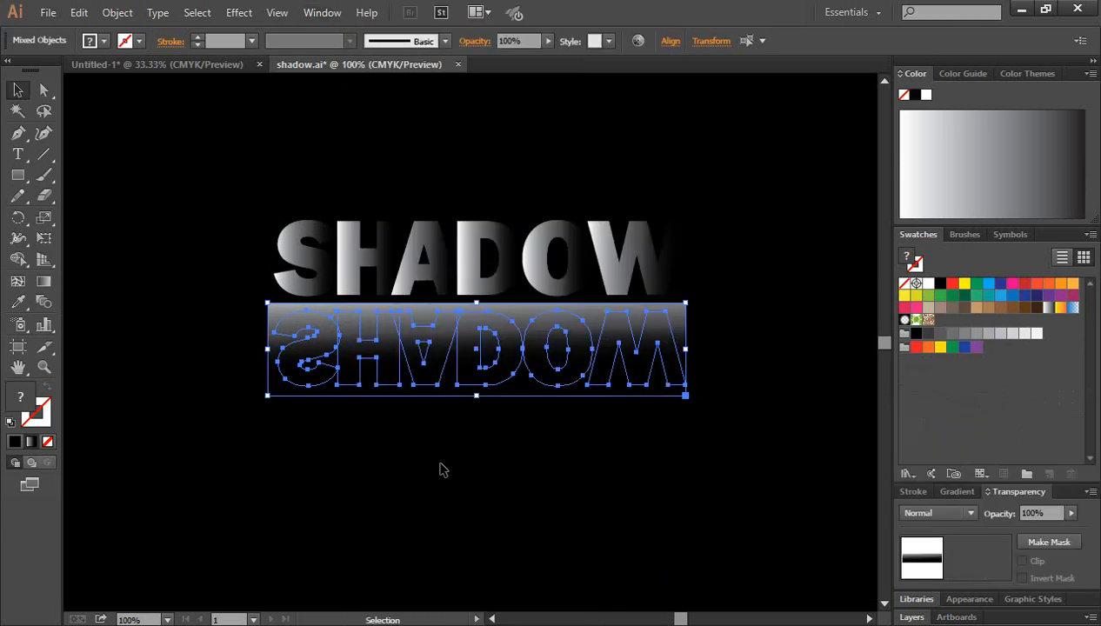
click(1049, 542)
click(717, 470)
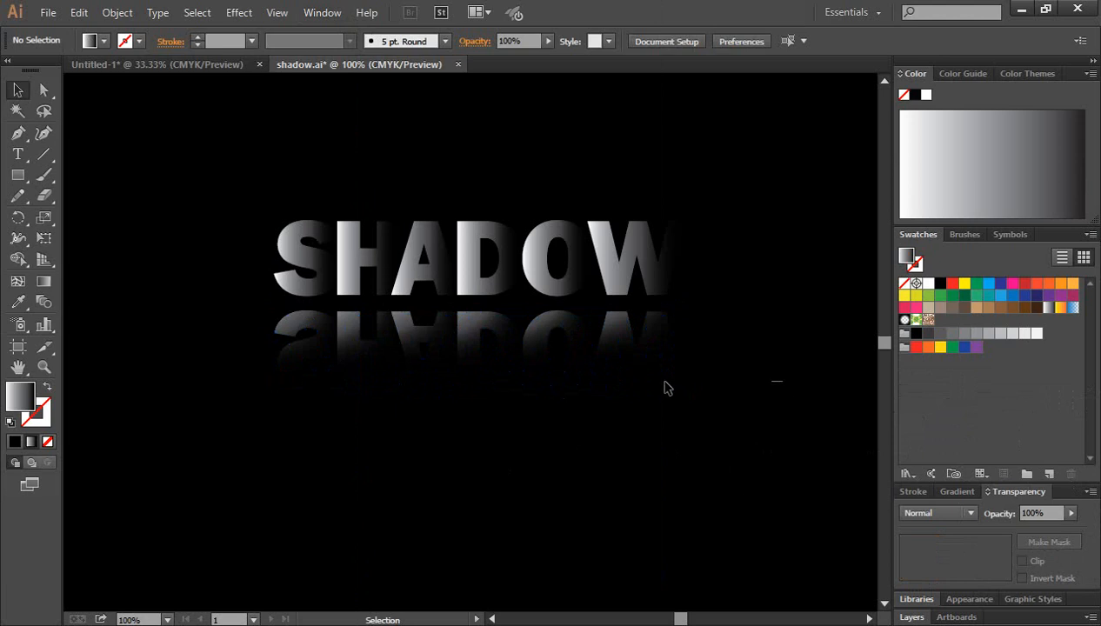
Move the masked reflection up until it sits just below the original SHADOW letters
drag(776, 380, 193, 365)
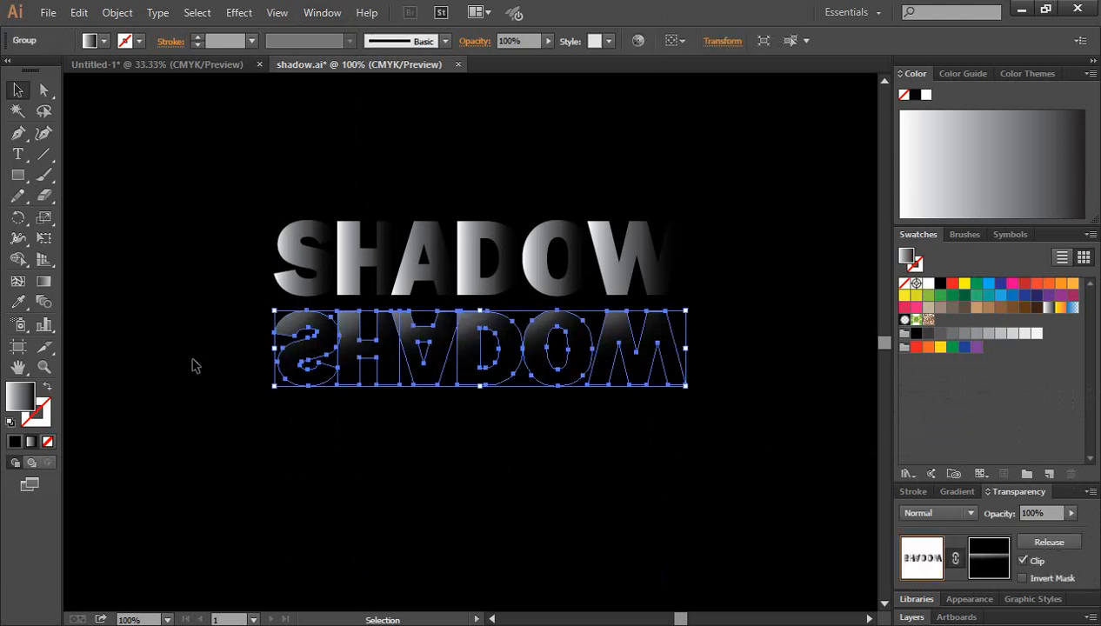
click(769, 437)
drag(761, 419, 217, 363)
key(shift+Up)
key(shift+Up)
key(shift+Up)
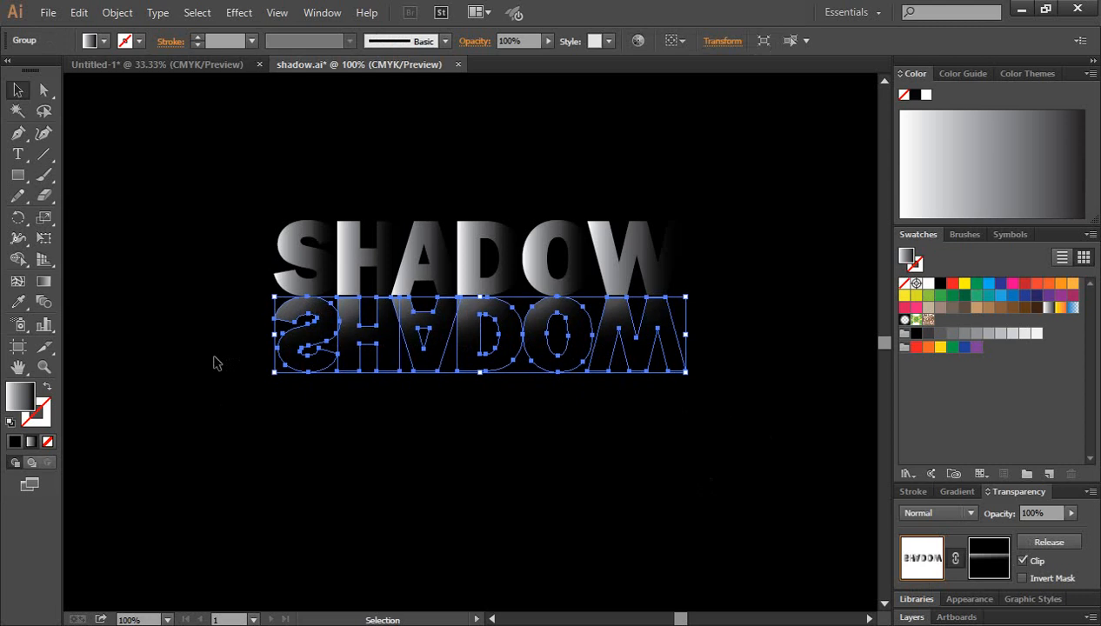
click(524, 479)
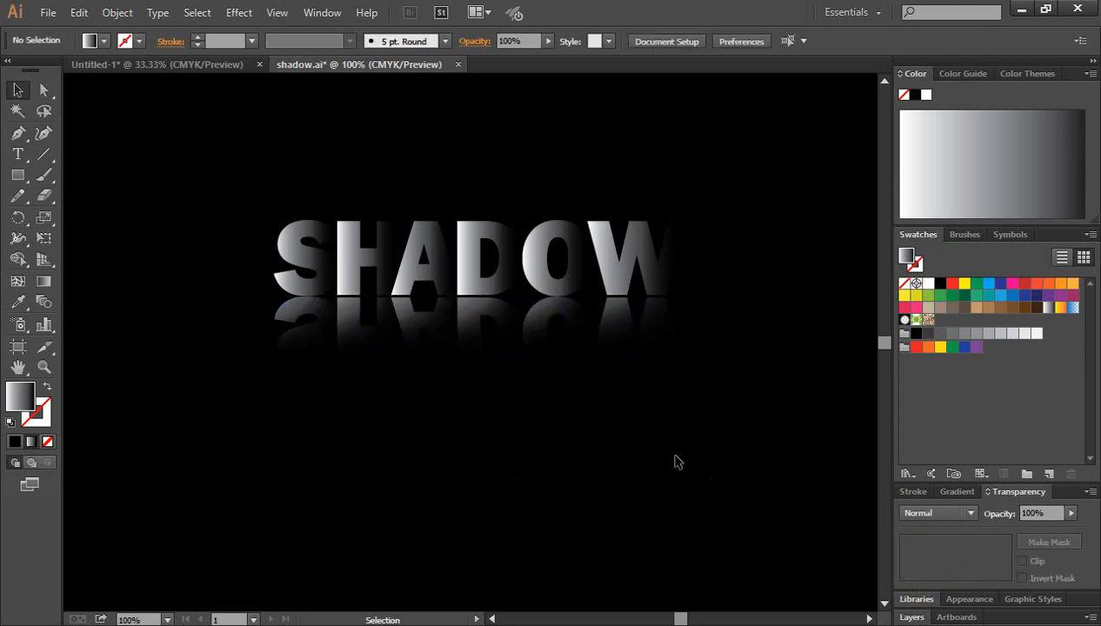
Fine-tune the masked reflection upwards to close the remaining gap to the original letters' baseline
ctrl+click(501, 407)
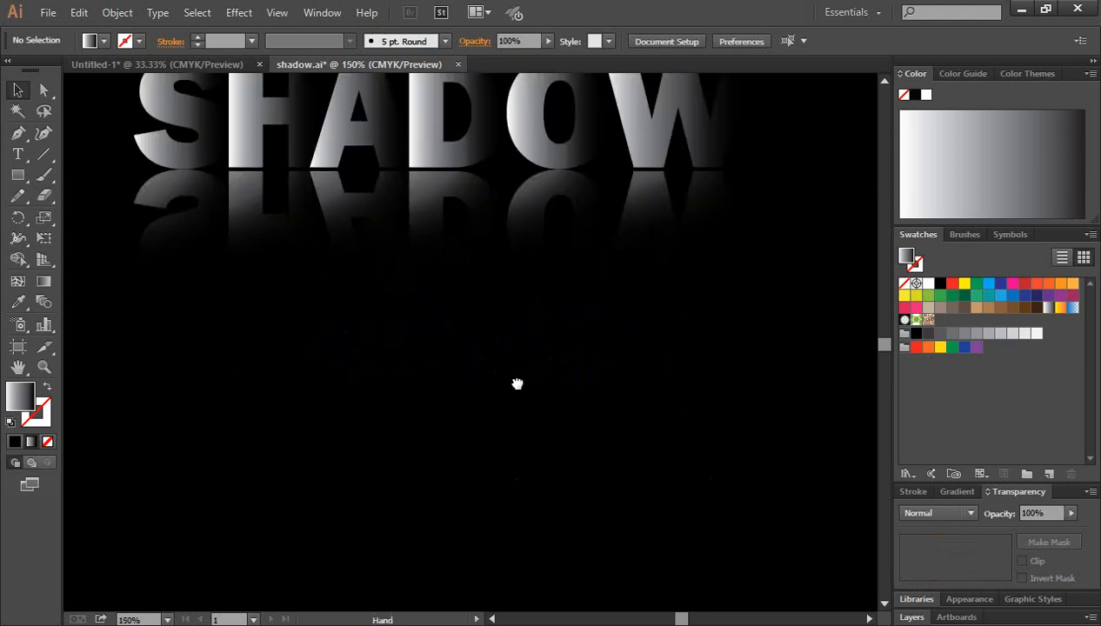
drag(516, 383, 558, 470)
drag(110, 331, 111, 330)
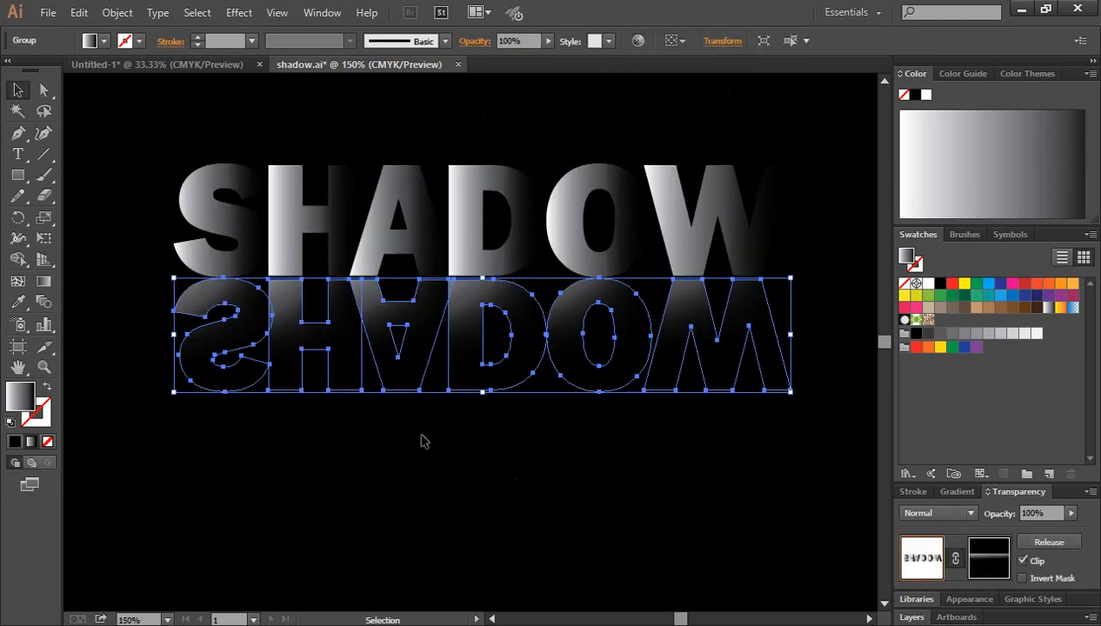
click(463, 307)
ctrl+click(465, 355)
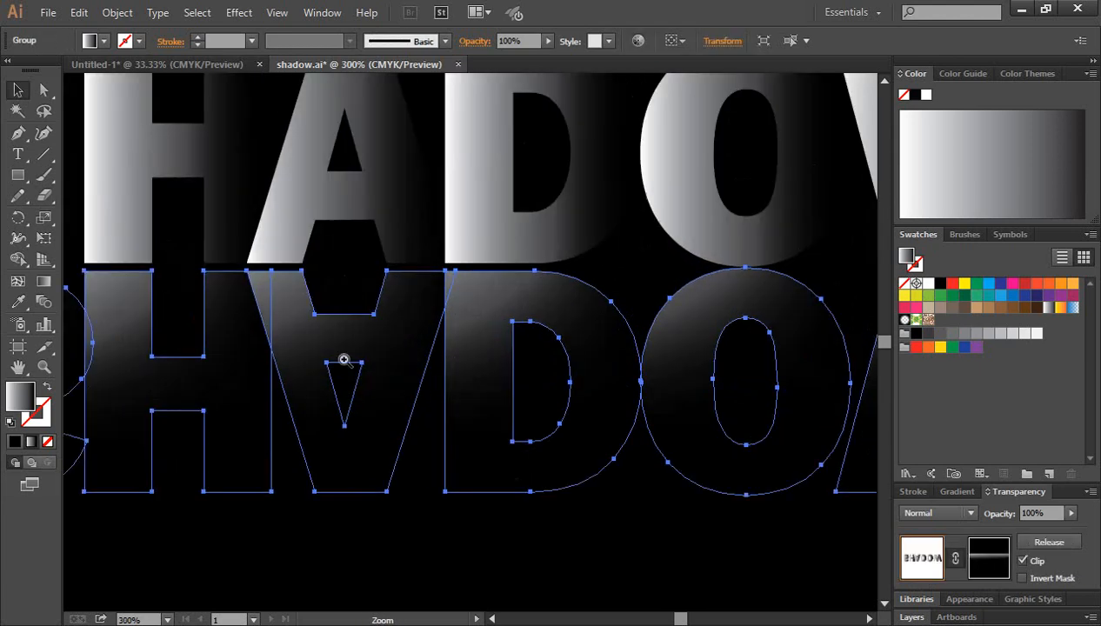
drag(257, 341, 553, 380)
click(481, 577)
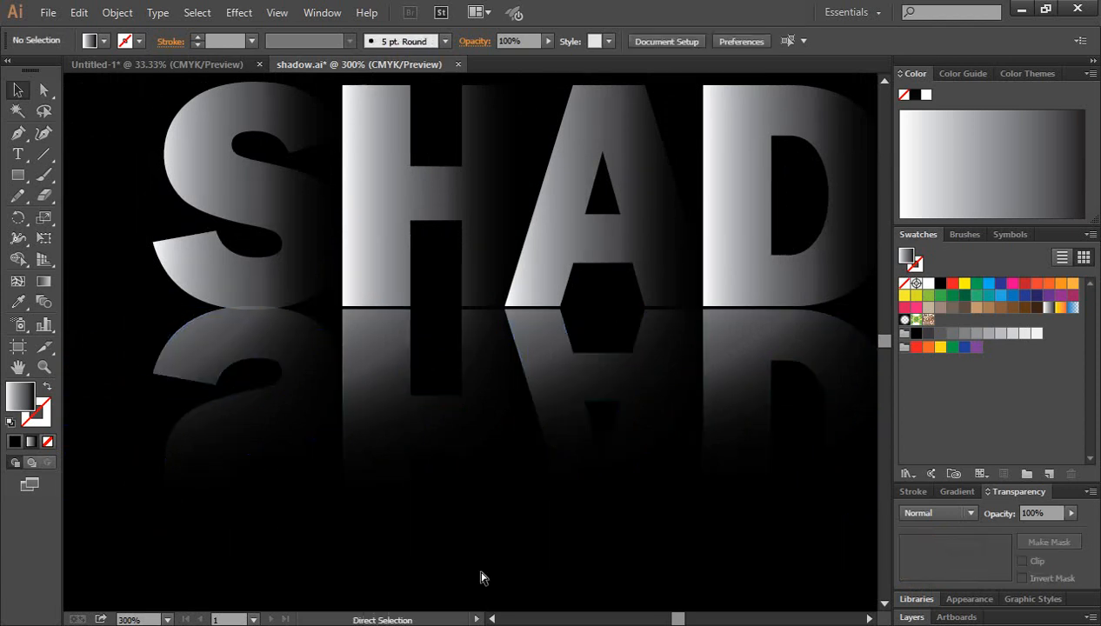
key(ctrl+1)
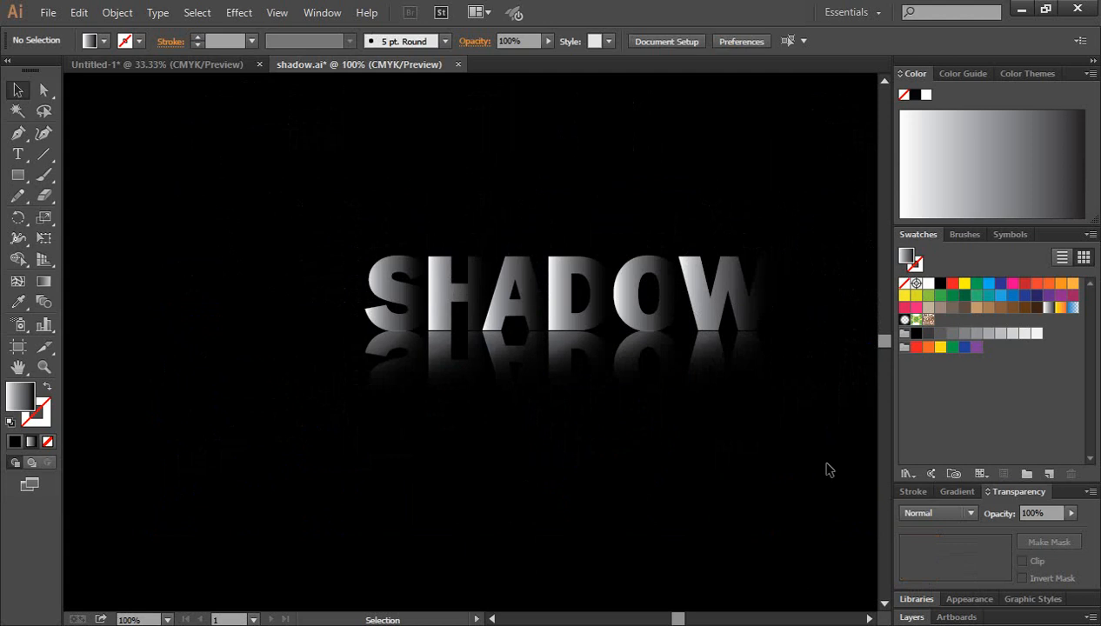
drag(827, 469, 292, 382)
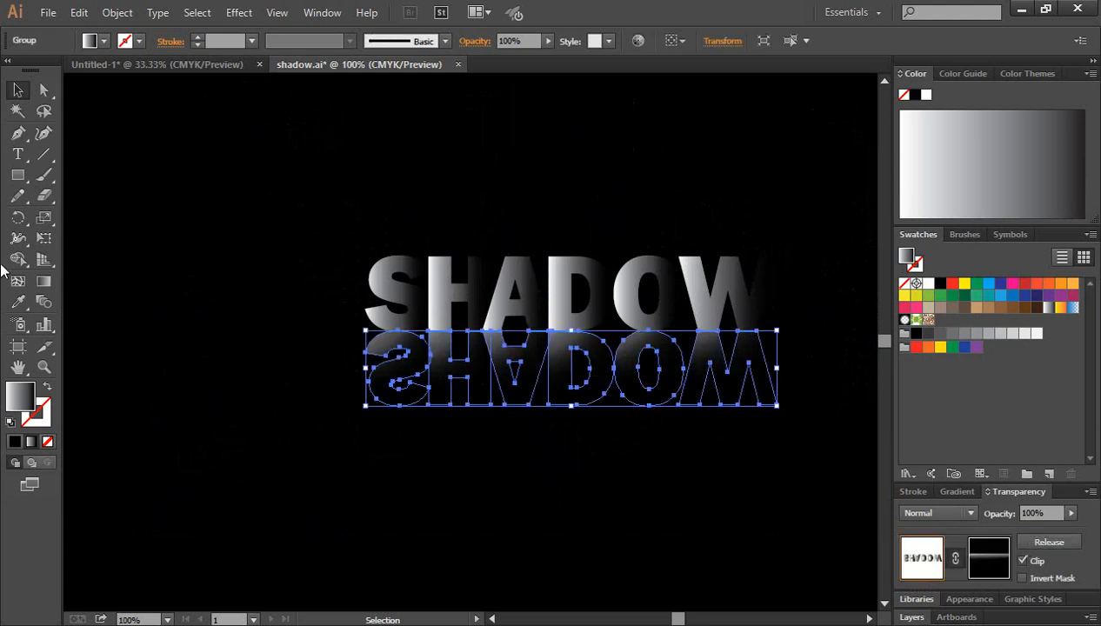
click(45, 282)
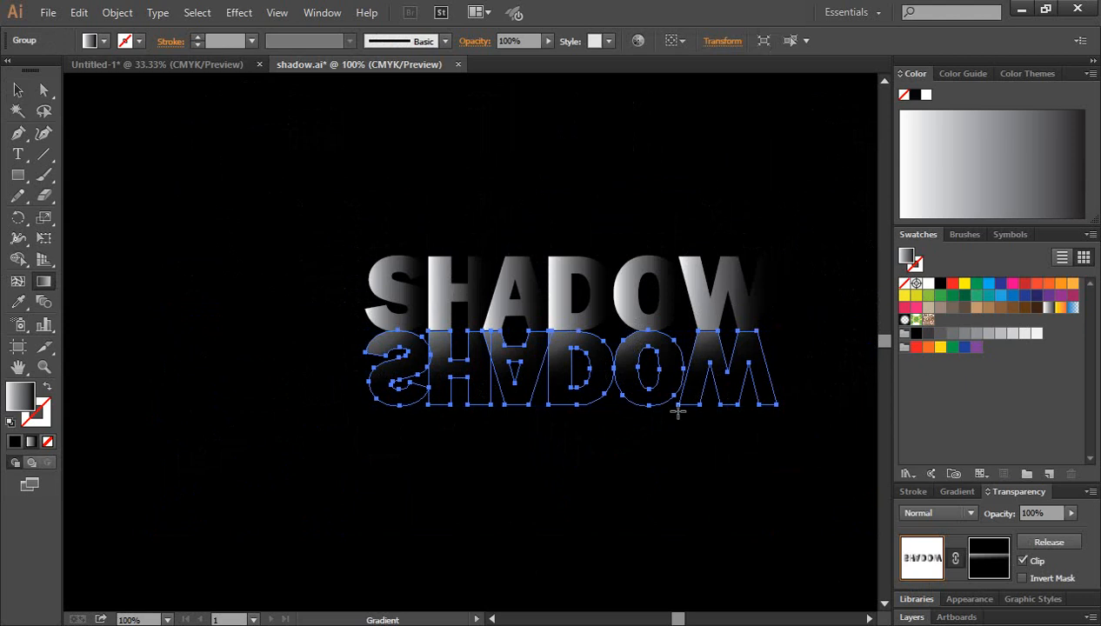
click(20, 87)
click(619, 526)
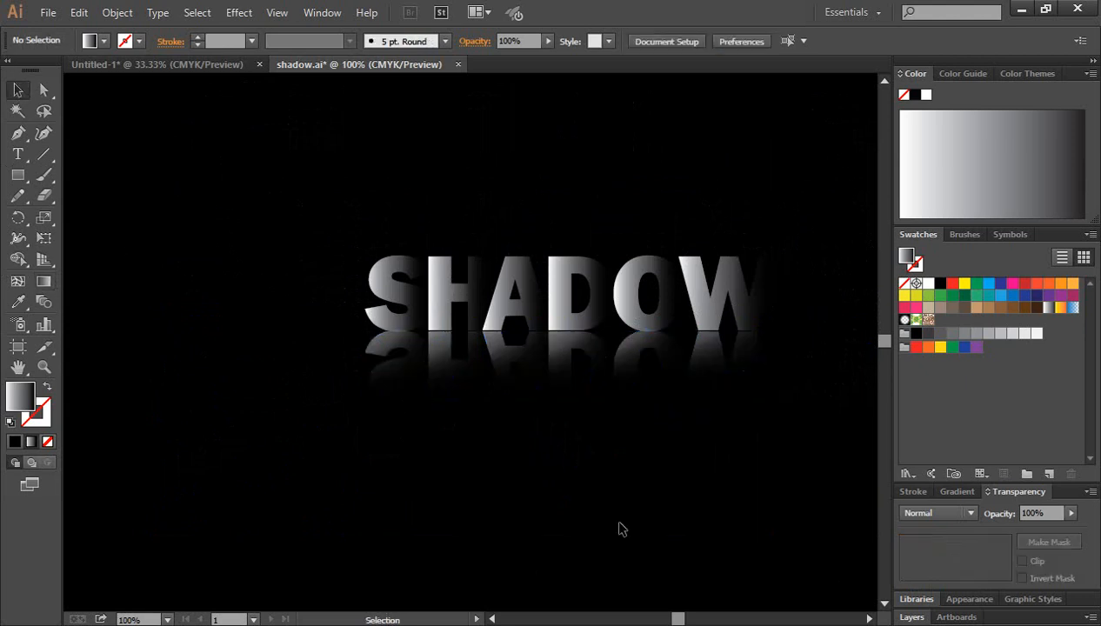
Move the SHADOW letters and their masked reflection together up and to the left on the black background
drag(807, 480, 358, 274)
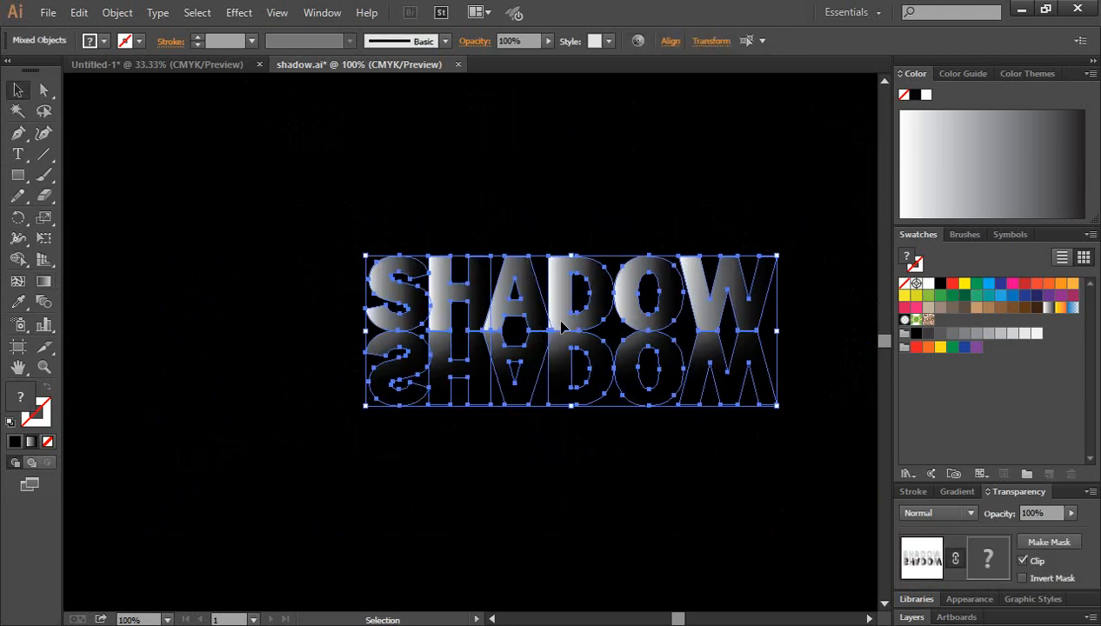
drag(554, 317, 462, 287)
click(733, 506)
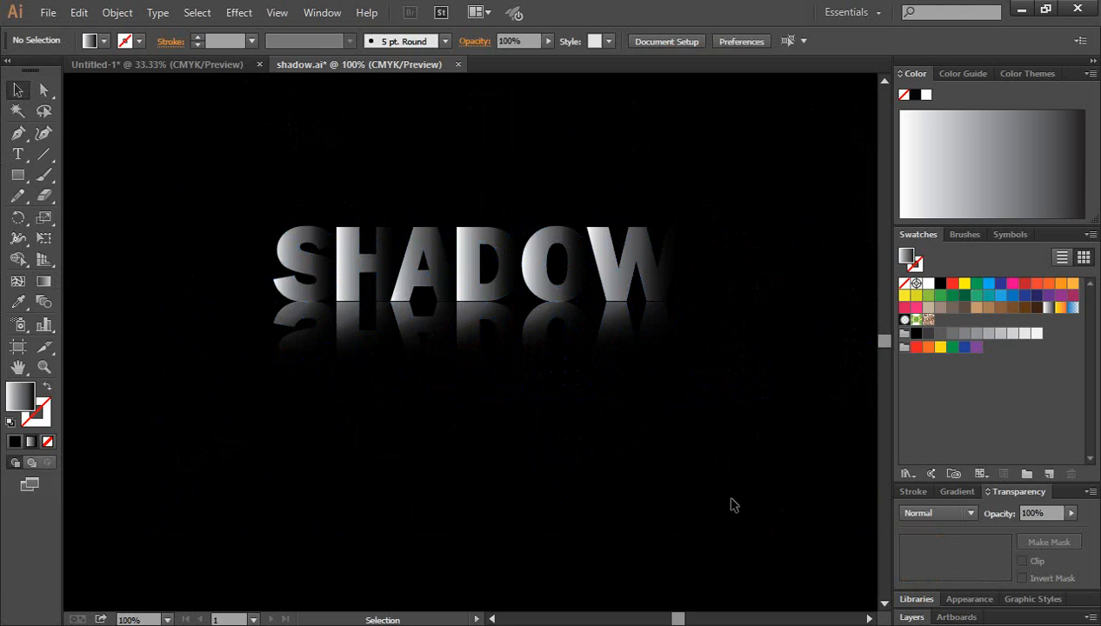
Shift the midpoint of the masked reflection's linear gradient towards the white end, to a location of 27.04%
drag(774, 398, 275, 319)
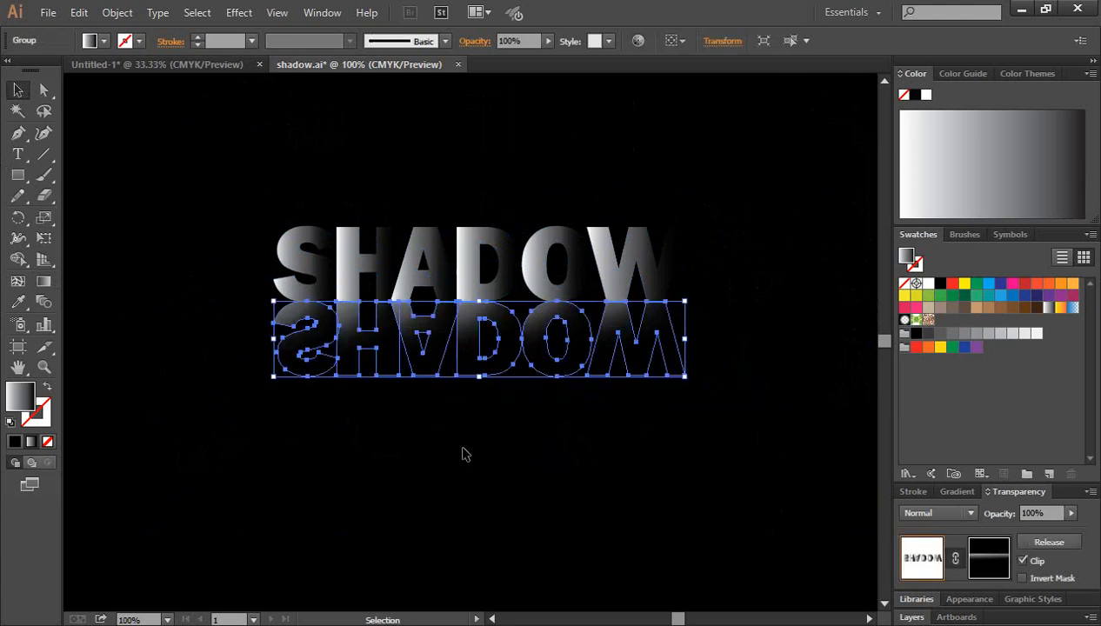
click(463, 439)
drag(730, 397, 257, 318)
click(957, 491)
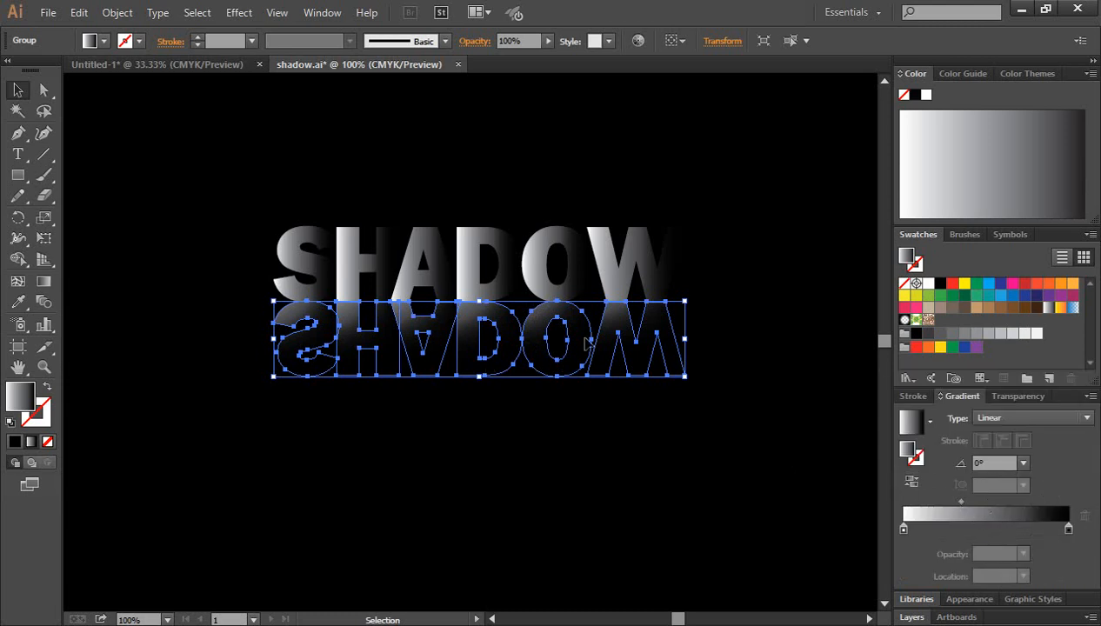
click(609, 456)
drag(753, 387, 209, 353)
drag(961, 505, 948, 511)
click(606, 458)
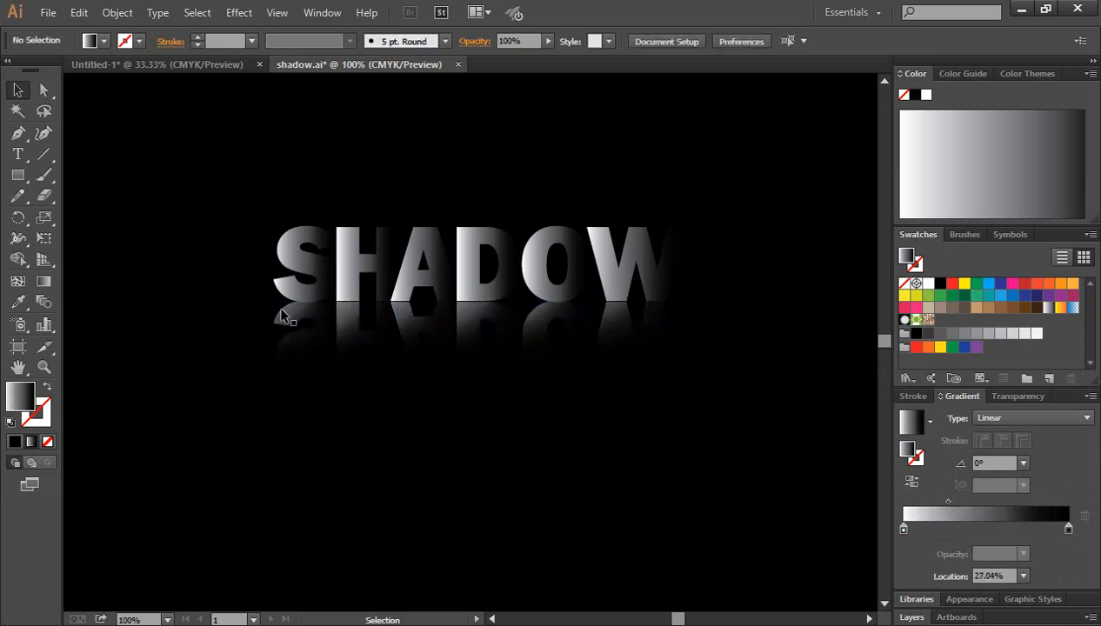
Move the reflection's gradient midpoint further towards white, to a location of 22.96%, and deselect the artwork
drag(729, 397, 262, 331)
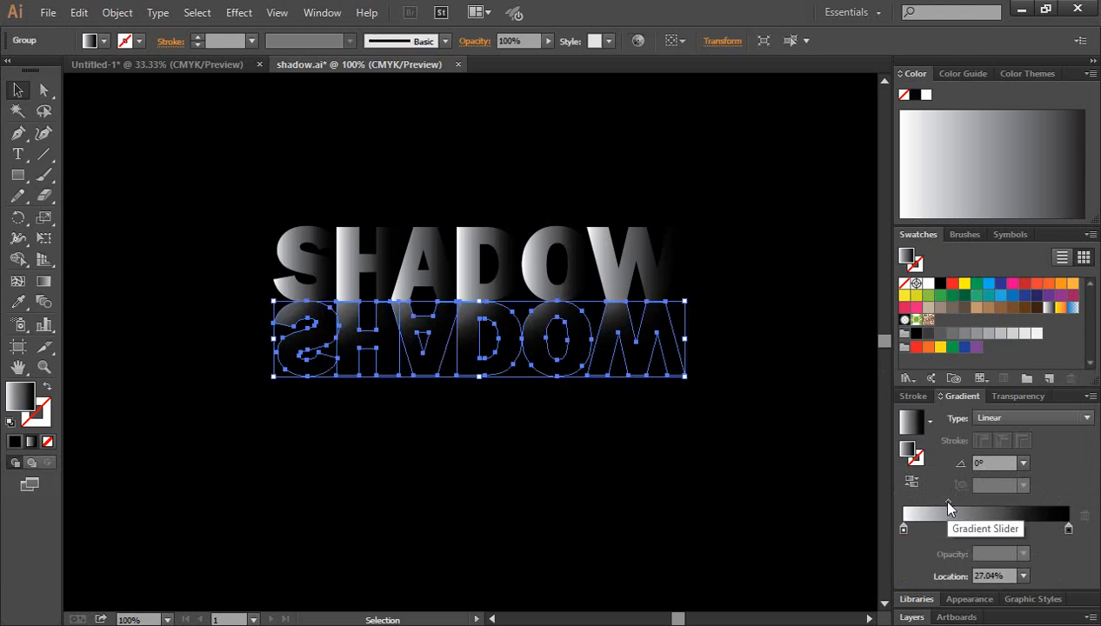
drag(948, 510, 942, 510)
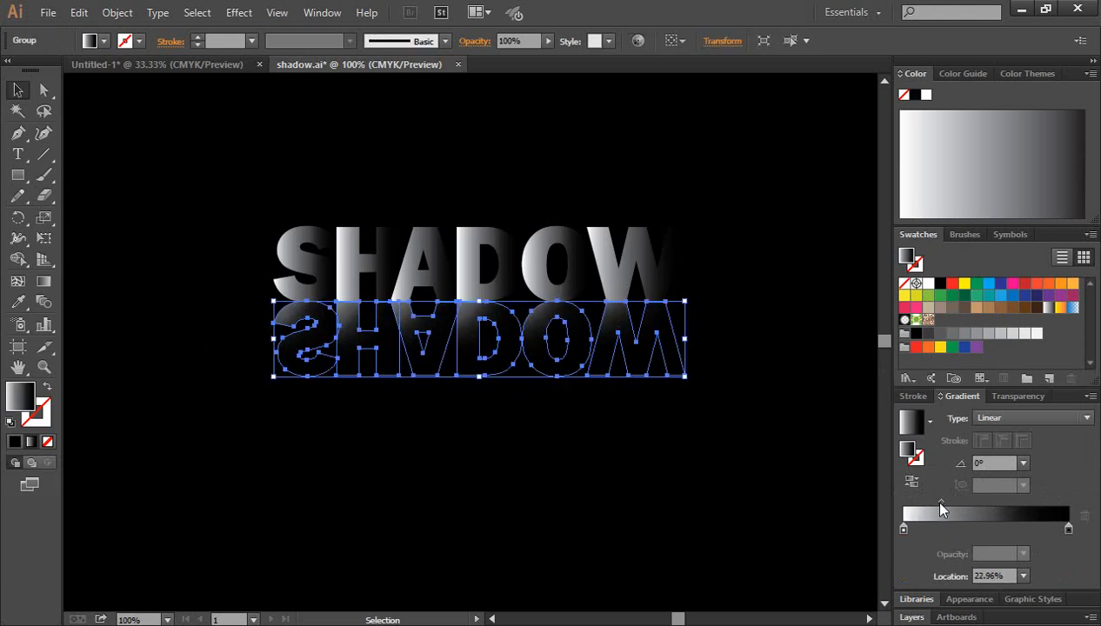
click(737, 458)
drag(789, 384, 135, 384)
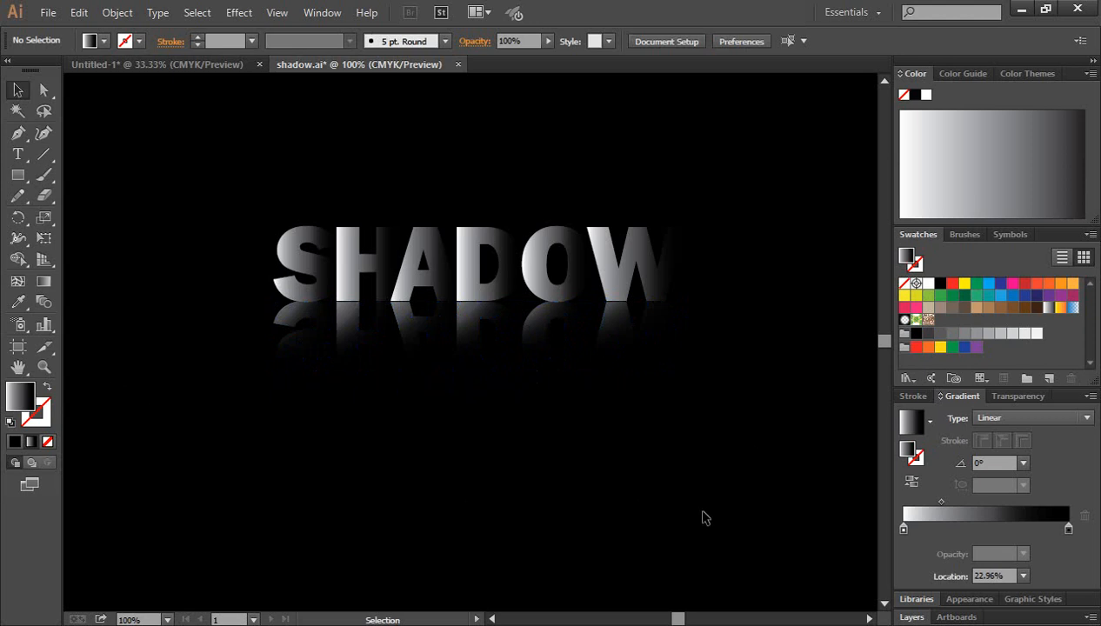
scroll(705, 517, up, 1)
scroll(728, 511, up, 1)
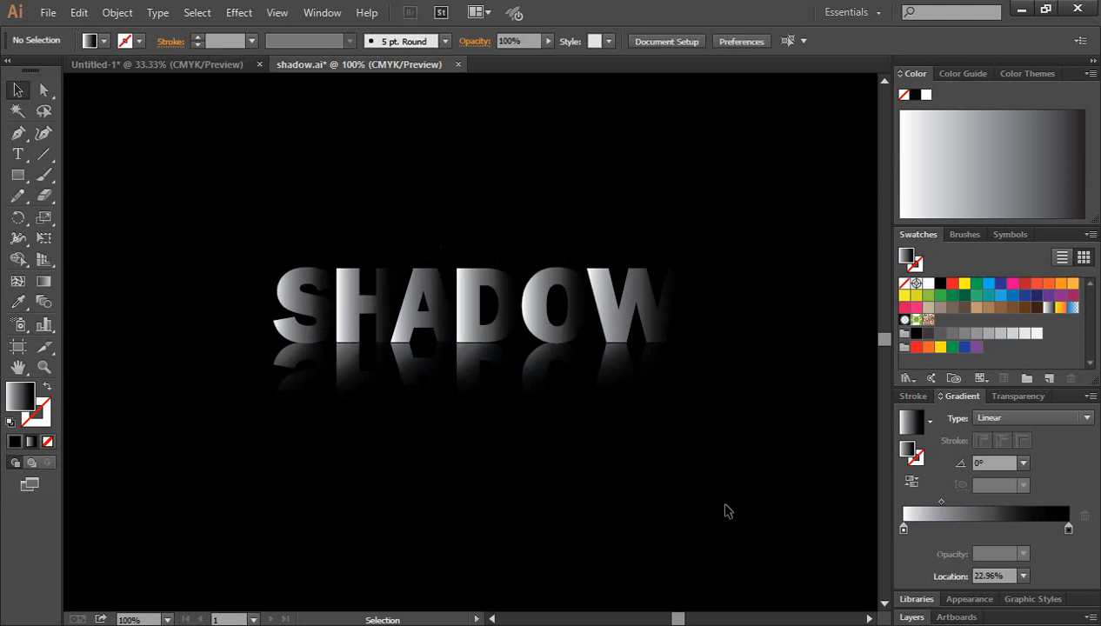